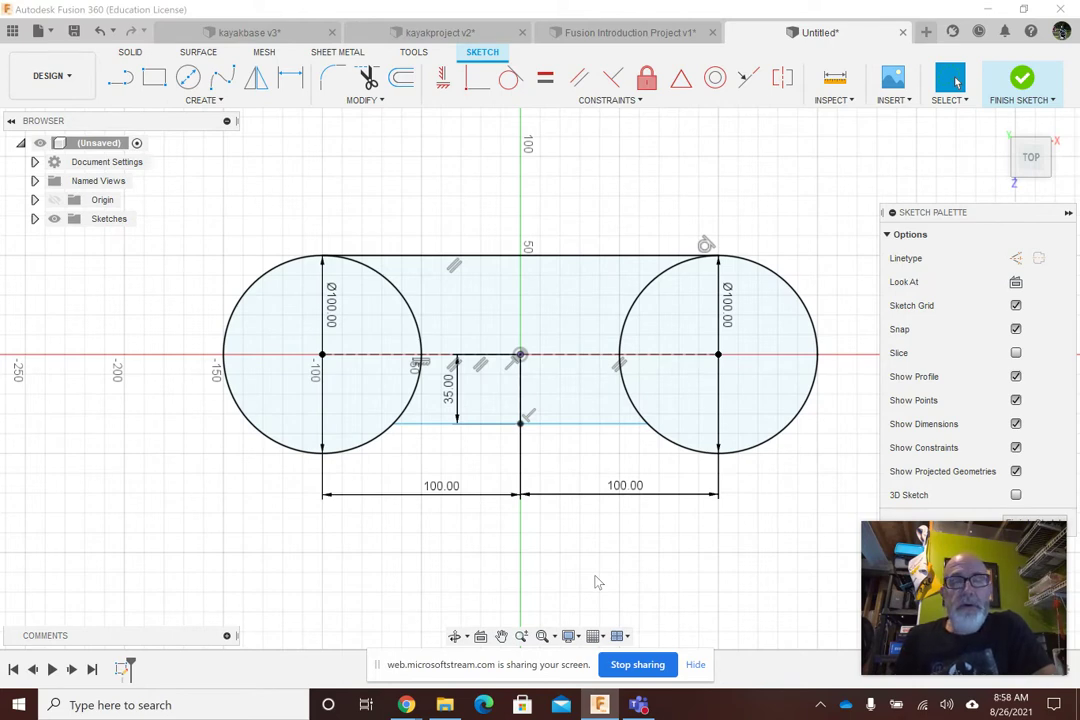
Examine the sketch's separate closed profiles by highlighting the two circles and the region between them.
{"action": "left_click", "coordinate": [597, 582]}
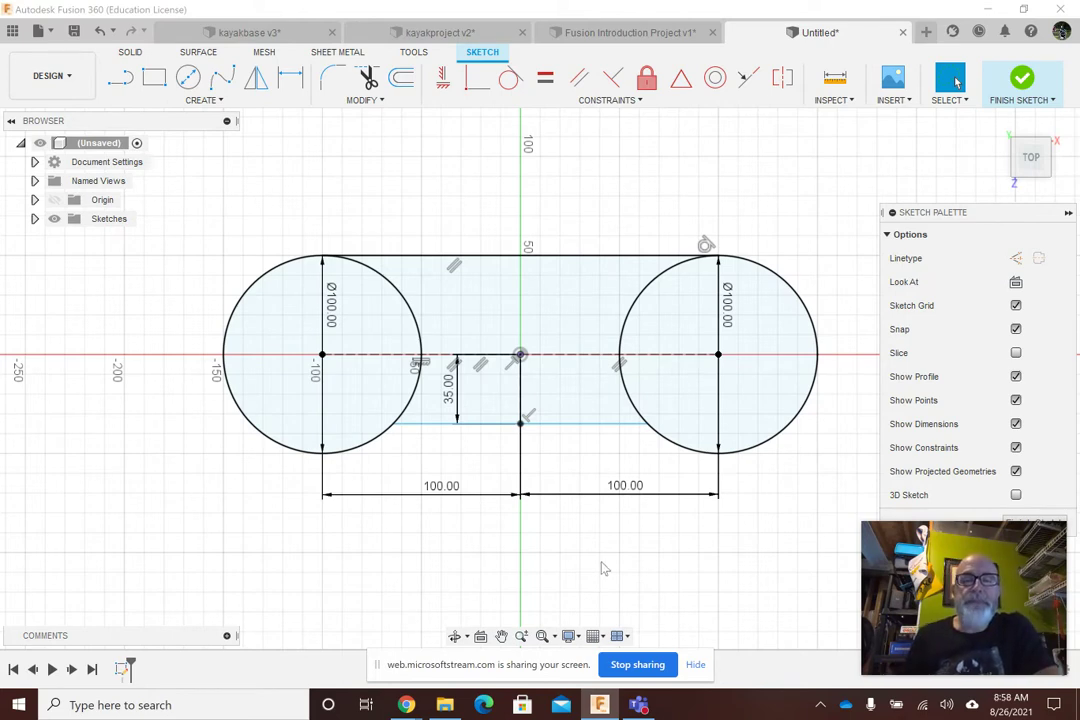
{"action": "left_click", "coordinate": [350, 398]}
{"action": "left_click", "coordinate": [461, 320]}
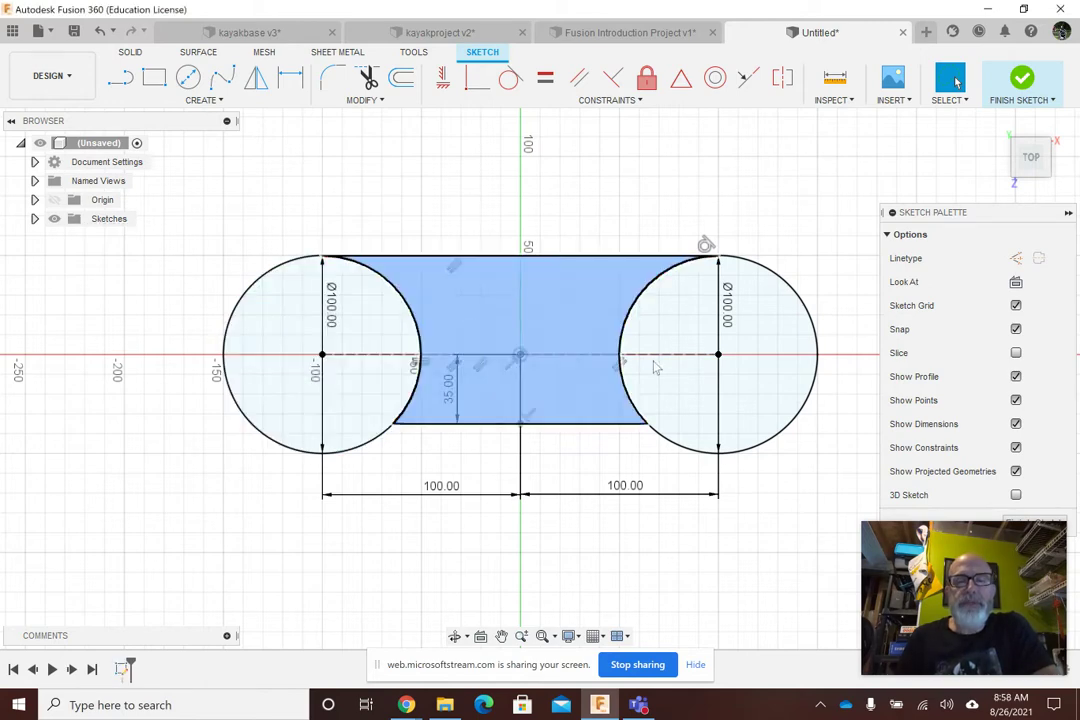
{"action": "left_click", "coordinate": [748, 373]}
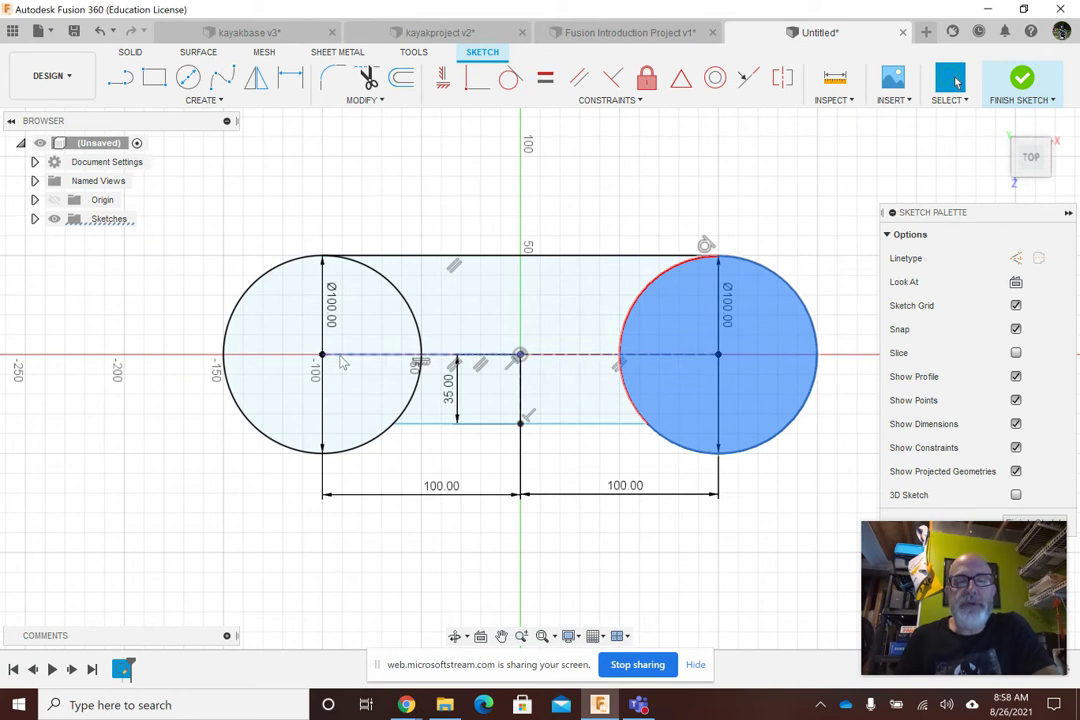
{"action": "left_click", "coordinate": [673, 374]}
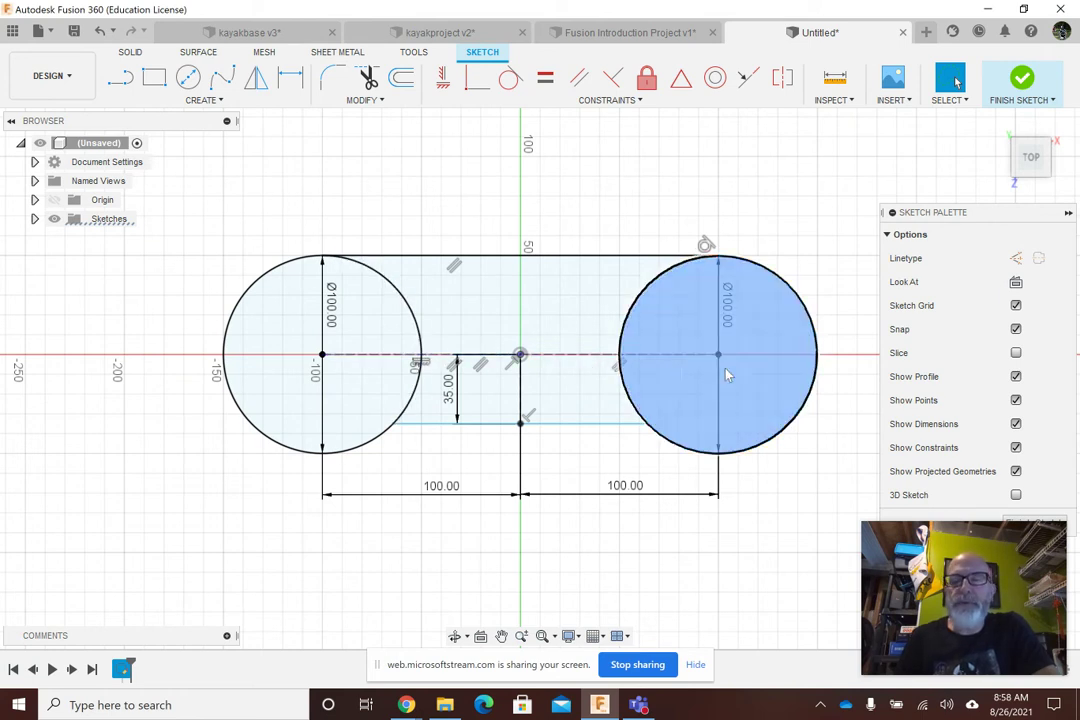
{"action": "left_click", "coordinate": [695, 360]}
{"action": "left_click", "coordinate": [595, 337]}
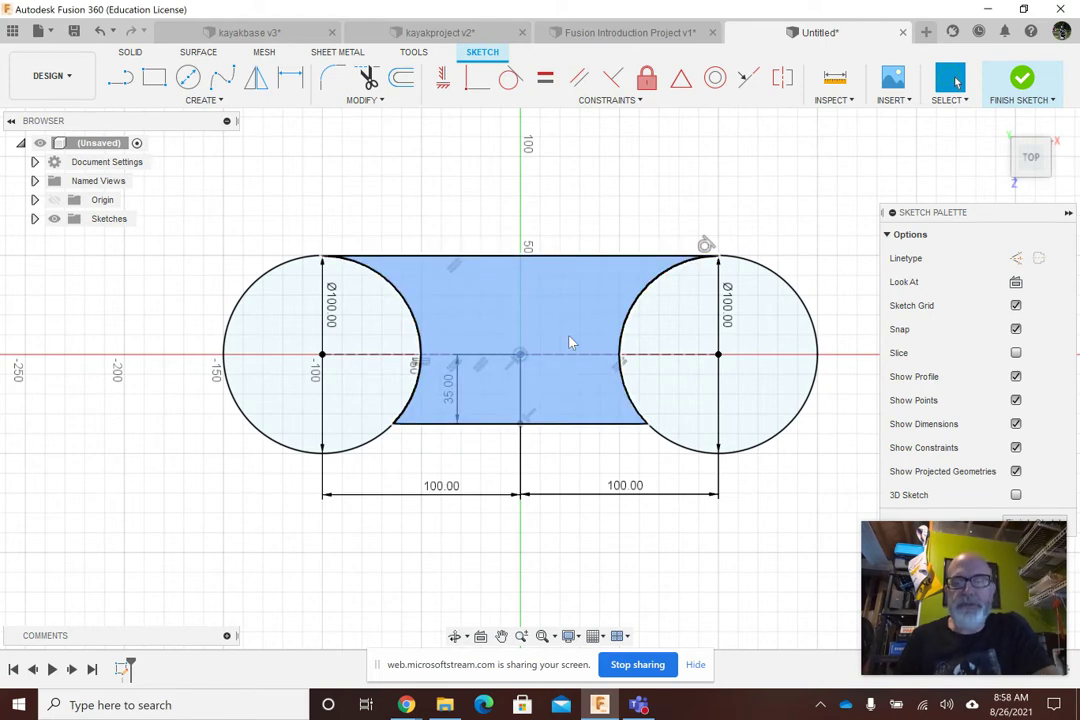
{"action": "left_click", "coordinate": [395, 386]}
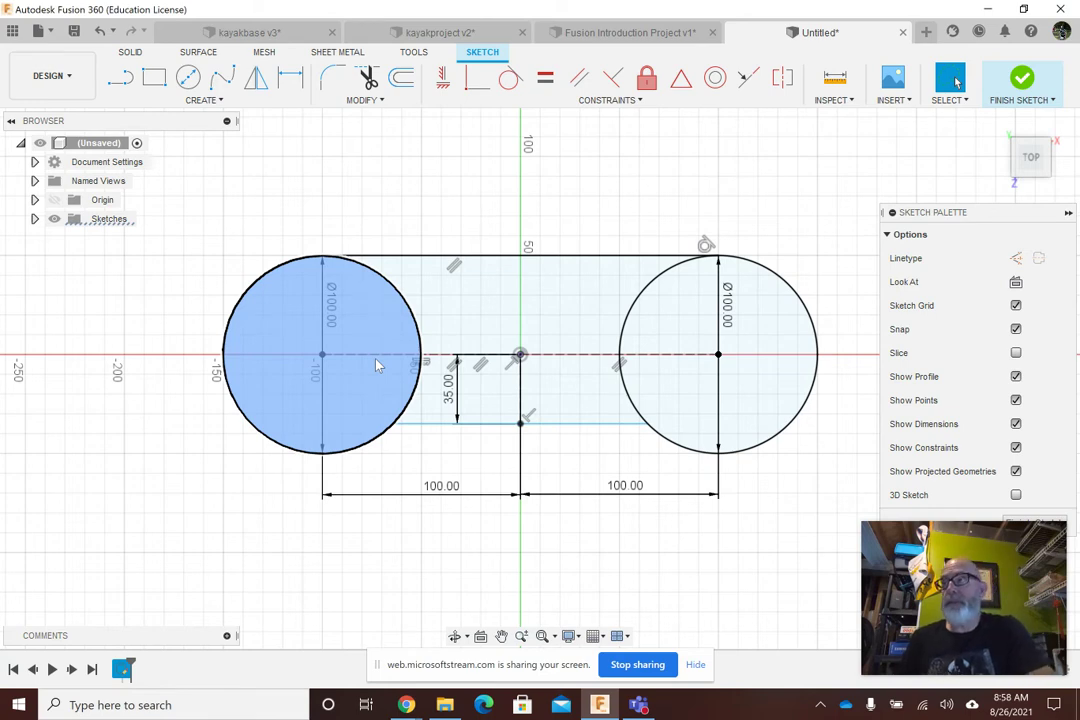
{"action": "left_click", "coordinate": [545, 318]}
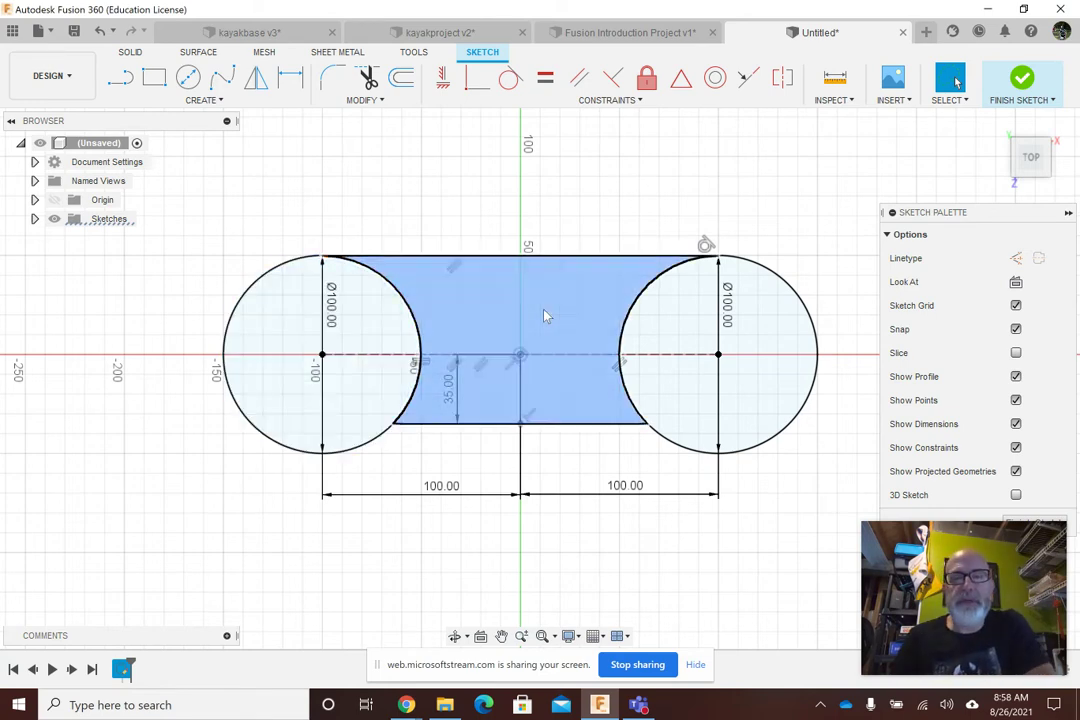
{"action": "left_click", "coordinate": [648, 337]}
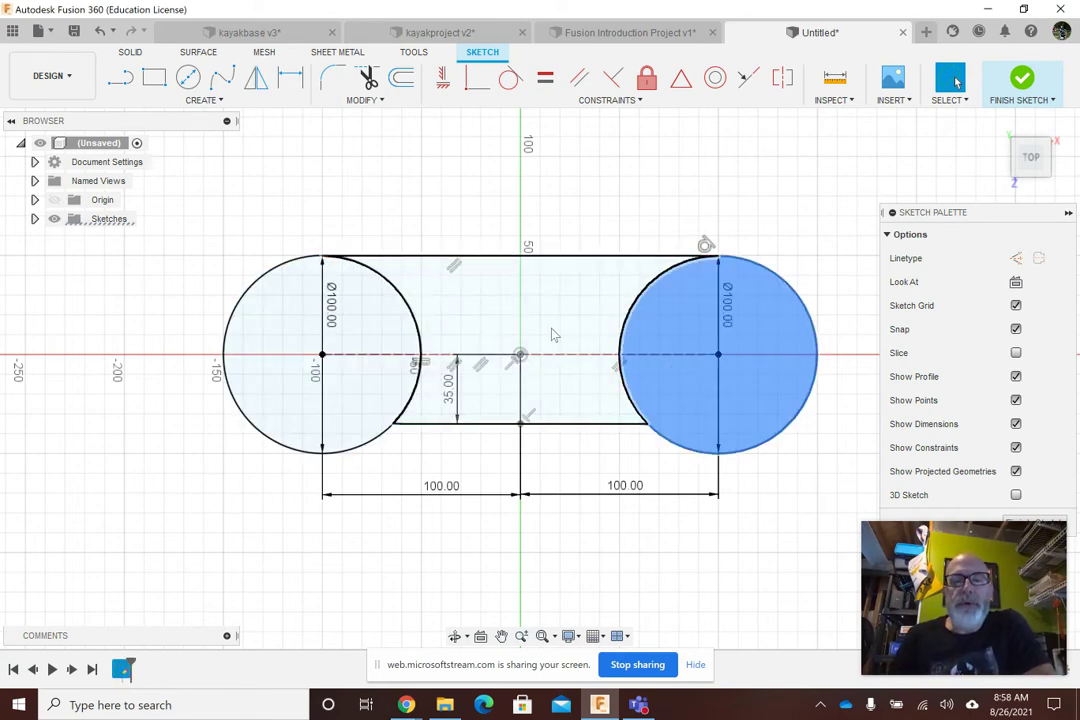
{"action": "left_click", "coordinate": [500, 345]}
{"action": "left_click", "coordinate": [405, 350]}
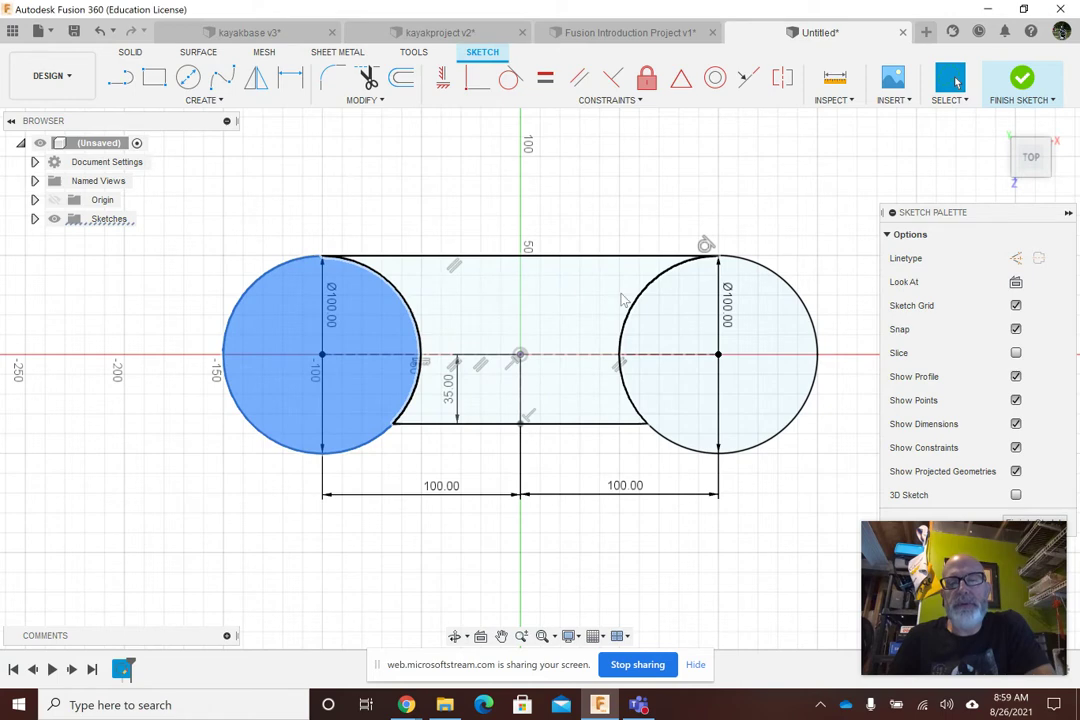
{"action": "key", "text": "Escape"}
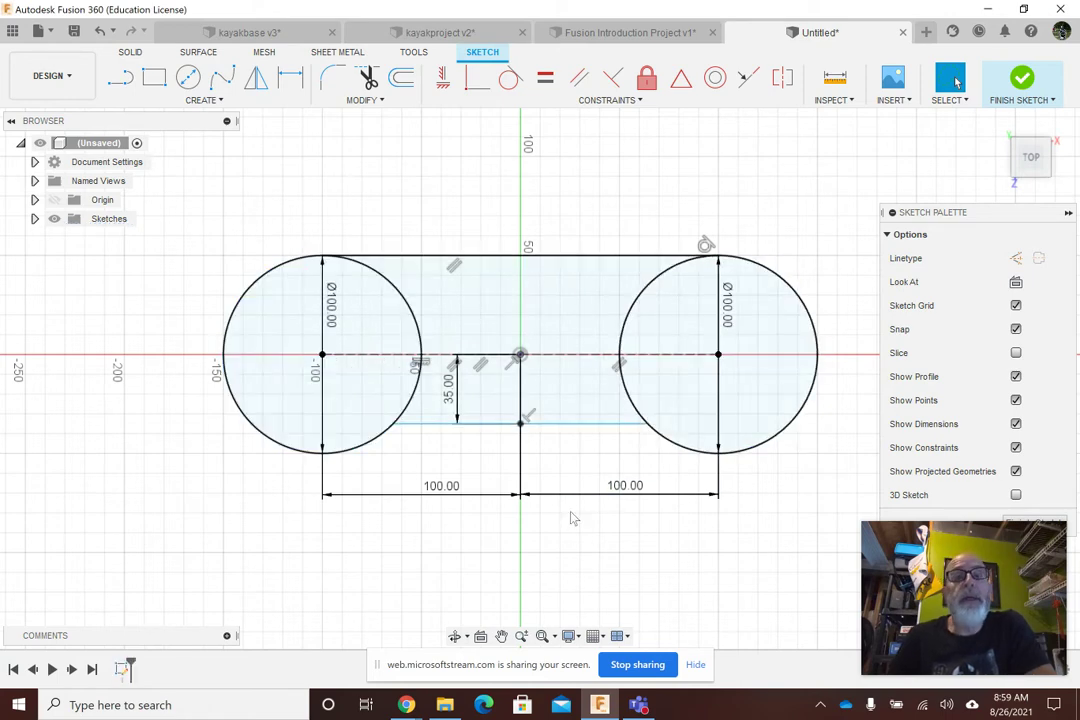
Trim the inner arcs of both 100 mm circles between the upper tangent line and the lower horizontal line.
{"action": "left_click", "coordinate": [376, 102]}
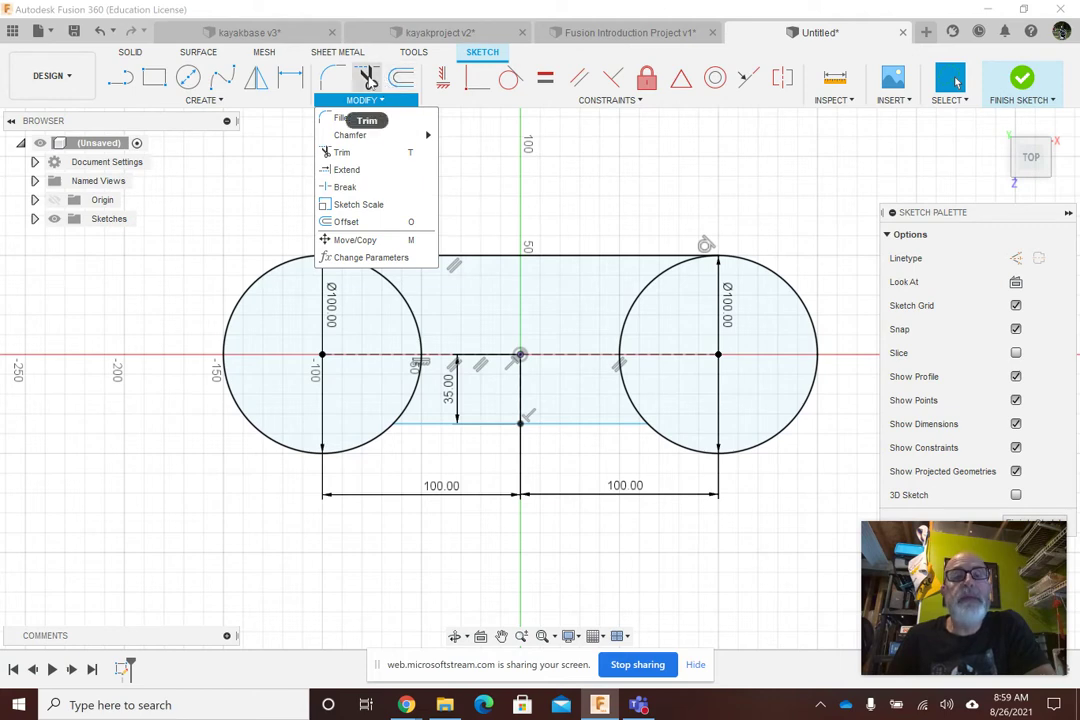
{"action": "left_click", "coordinate": [342, 153]}
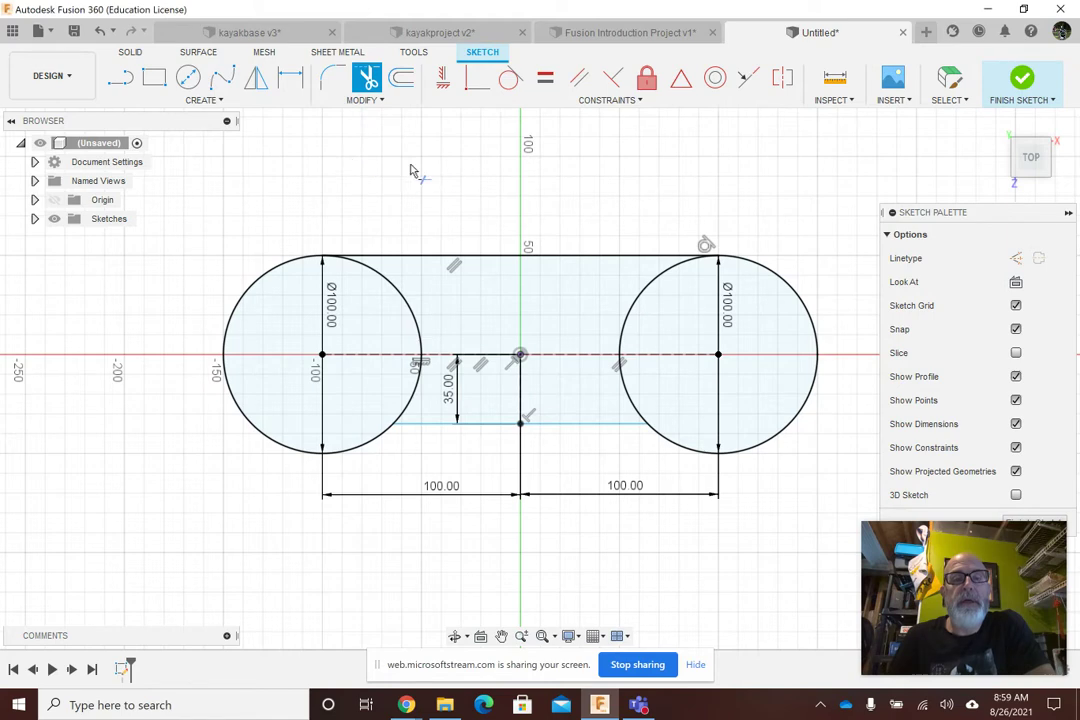
{"action": "left_click", "coordinate": [421, 334]}
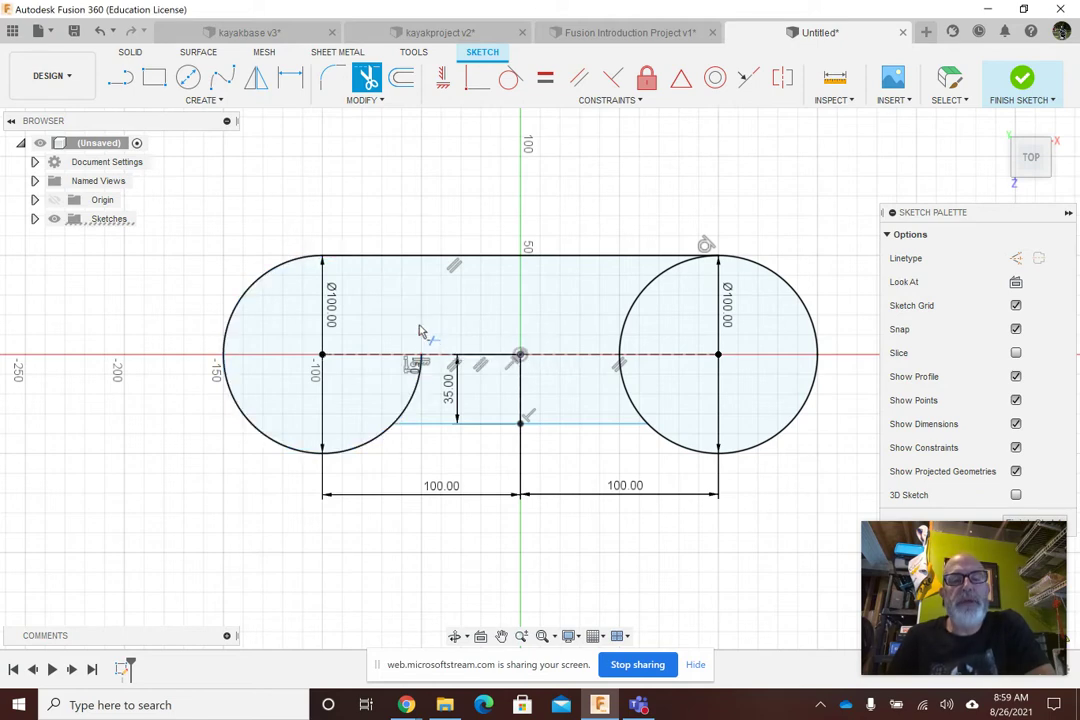
{"action": "left_click", "coordinate": [411, 404]}
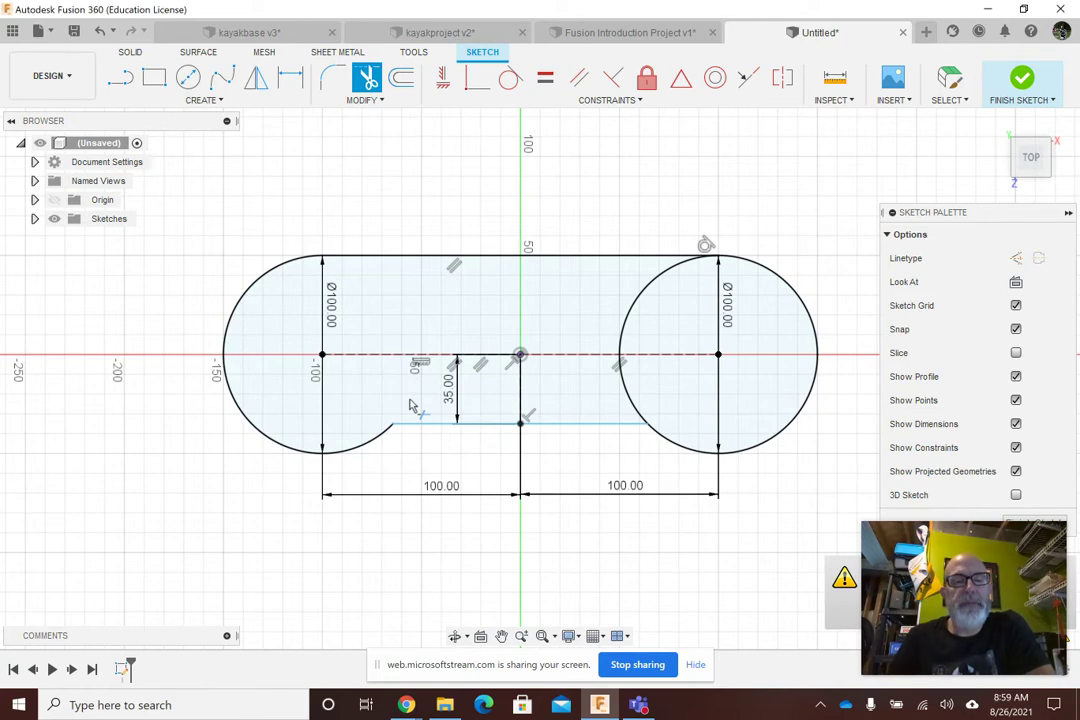
{"action": "left_click", "coordinate": [637, 306]}
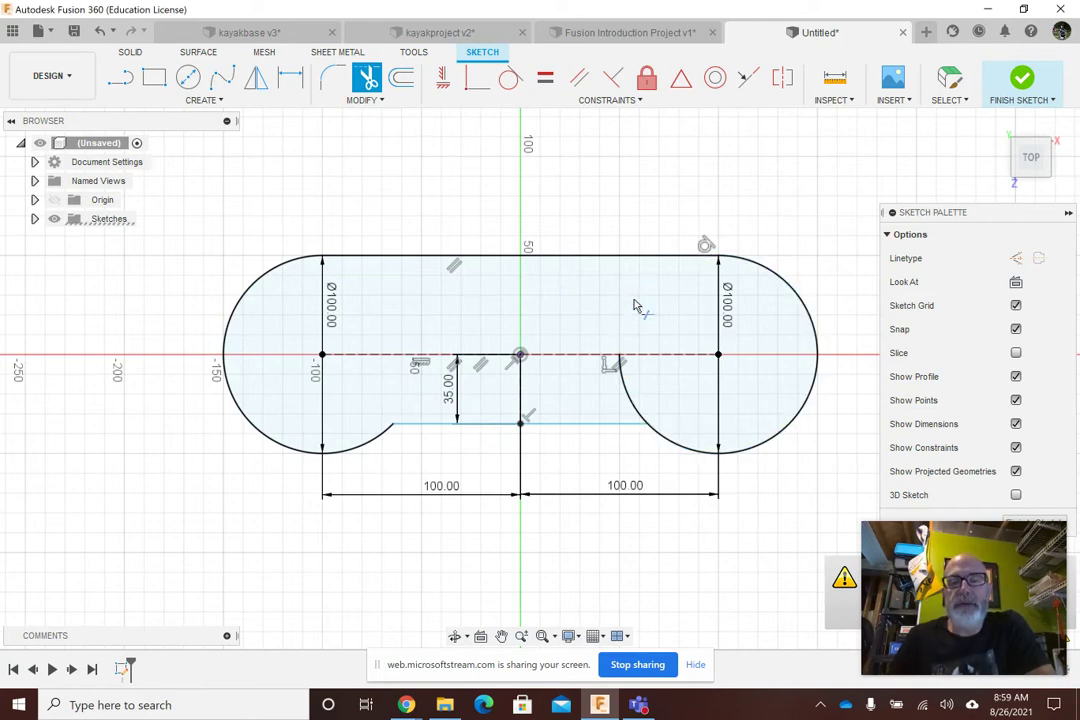
{"action": "left_click", "coordinate": [626, 390]}
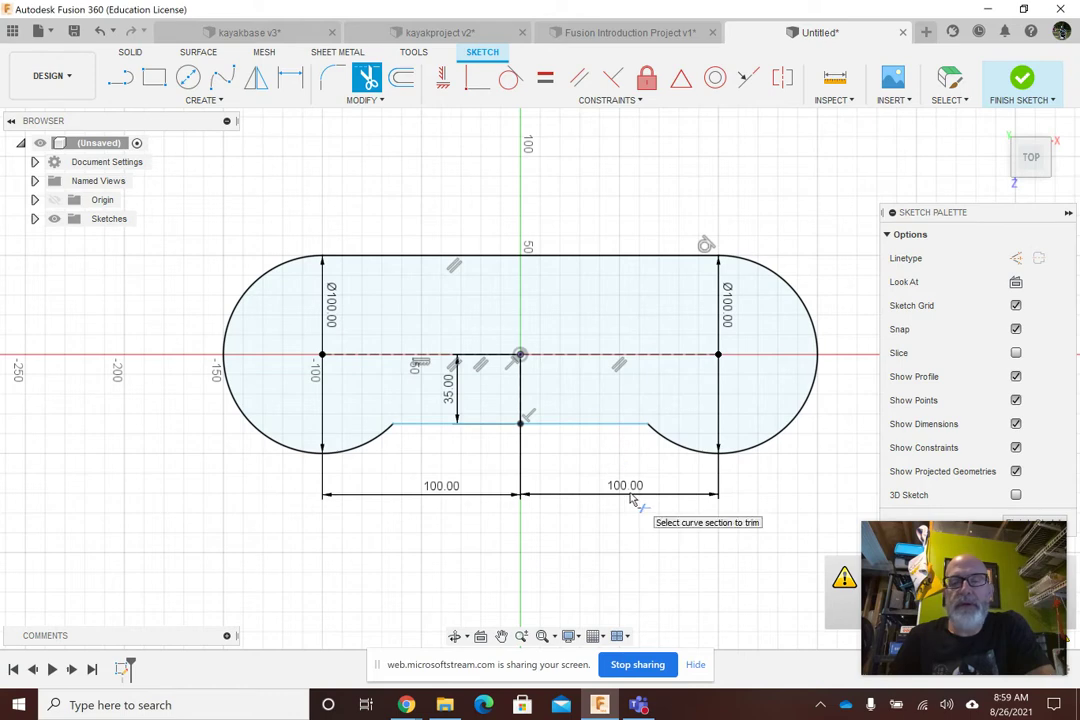
{"action": "left_click", "coordinate": [521, 405]}
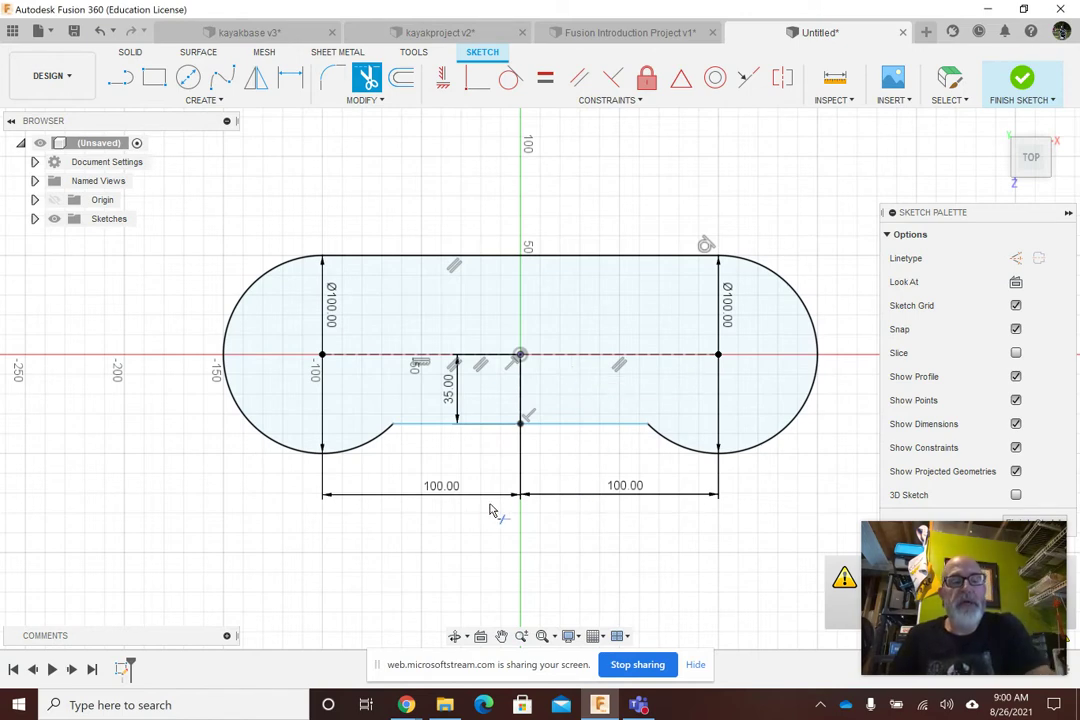
{"action": "key", "text": "Escape"}
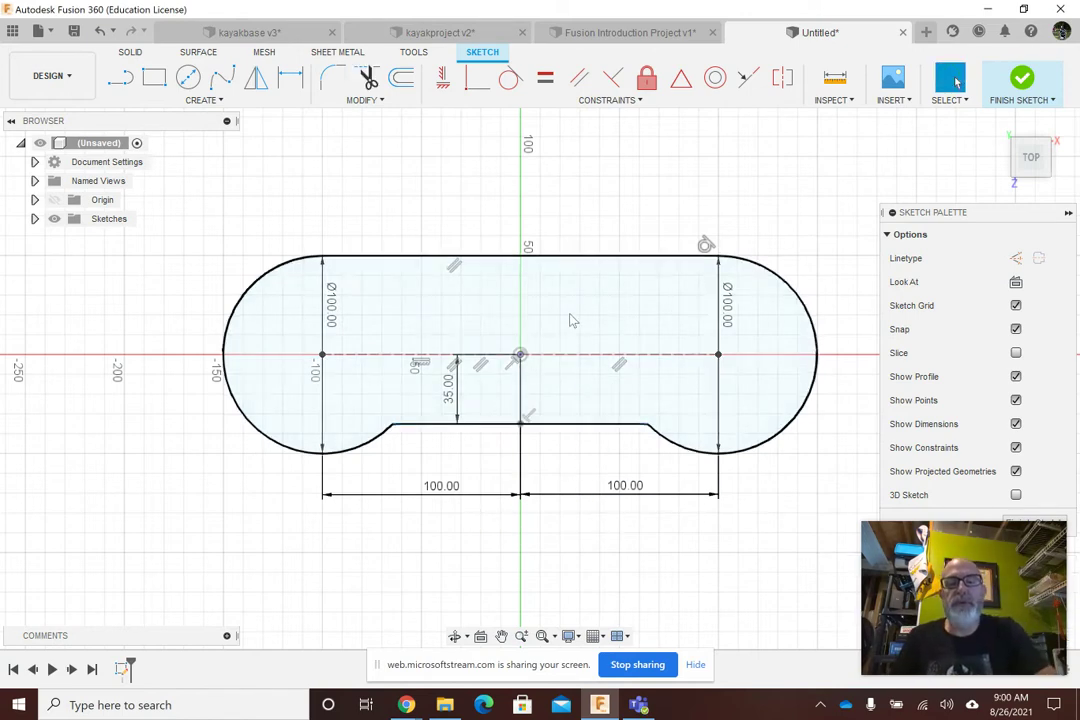
Finish the sketch and extrude the merged controller profile 38 mm as a new body.
{"action": "left_click", "coordinate": [573, 320]}
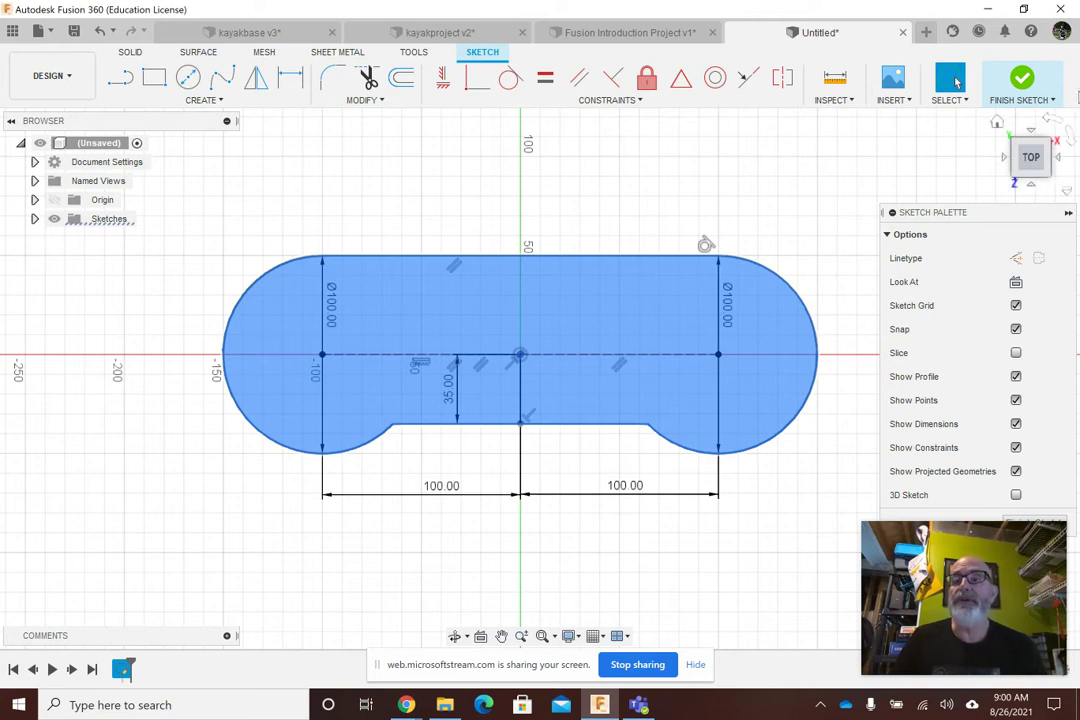
{"action": "left_click", "coordinate": [1020, 82]}
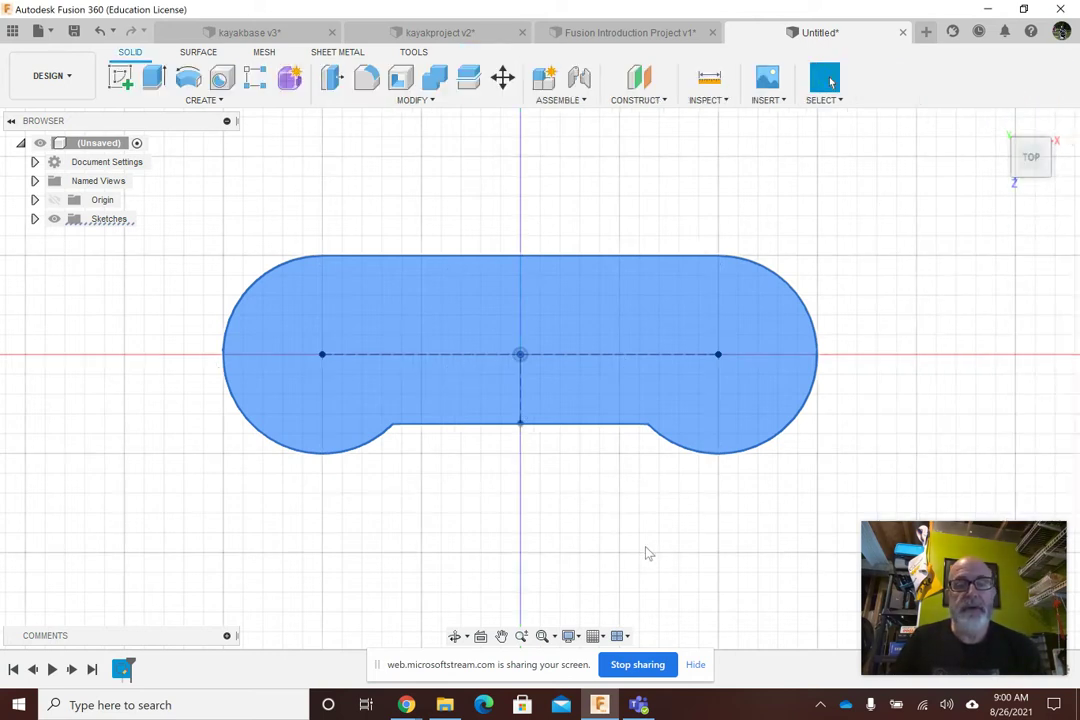
{"action": "left_click", "coordinate": [1030, 155]}
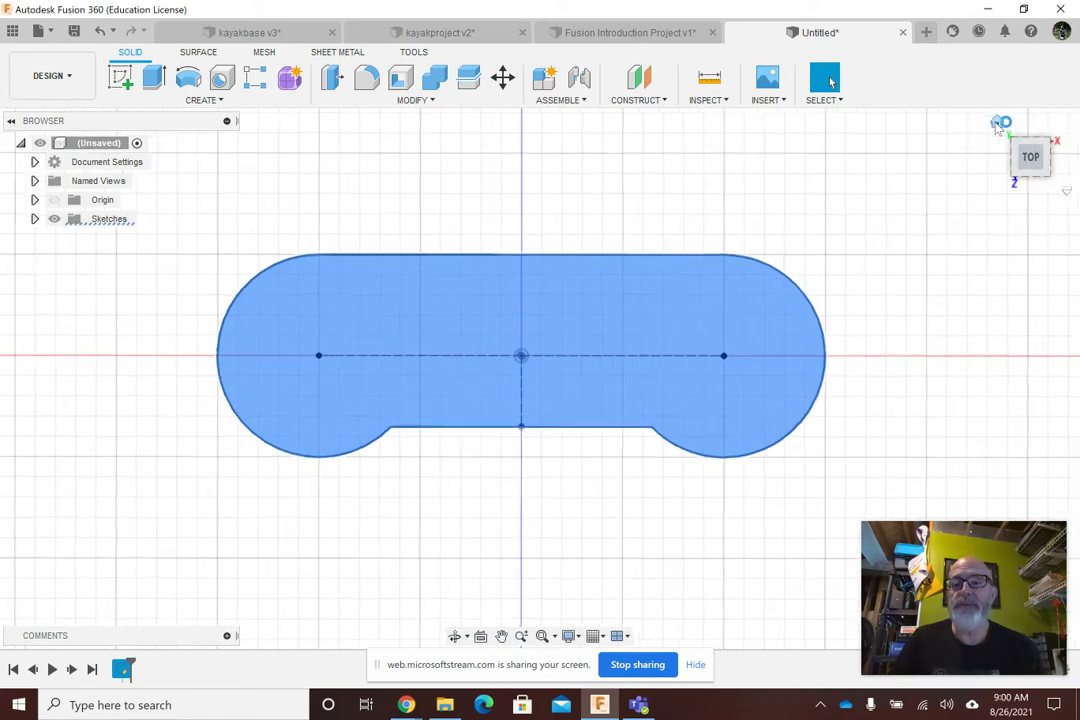
{"action": "left_click", "coordinate": [1000, 123]}
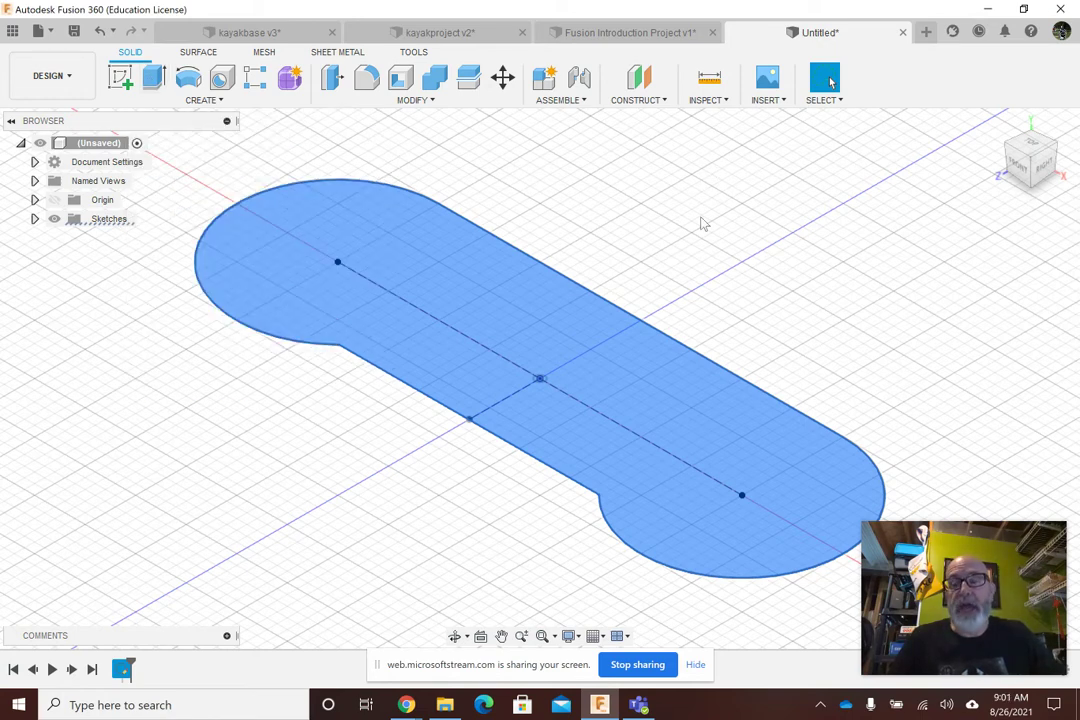
{"action": "left_click", "coordinate": [222, 104]}
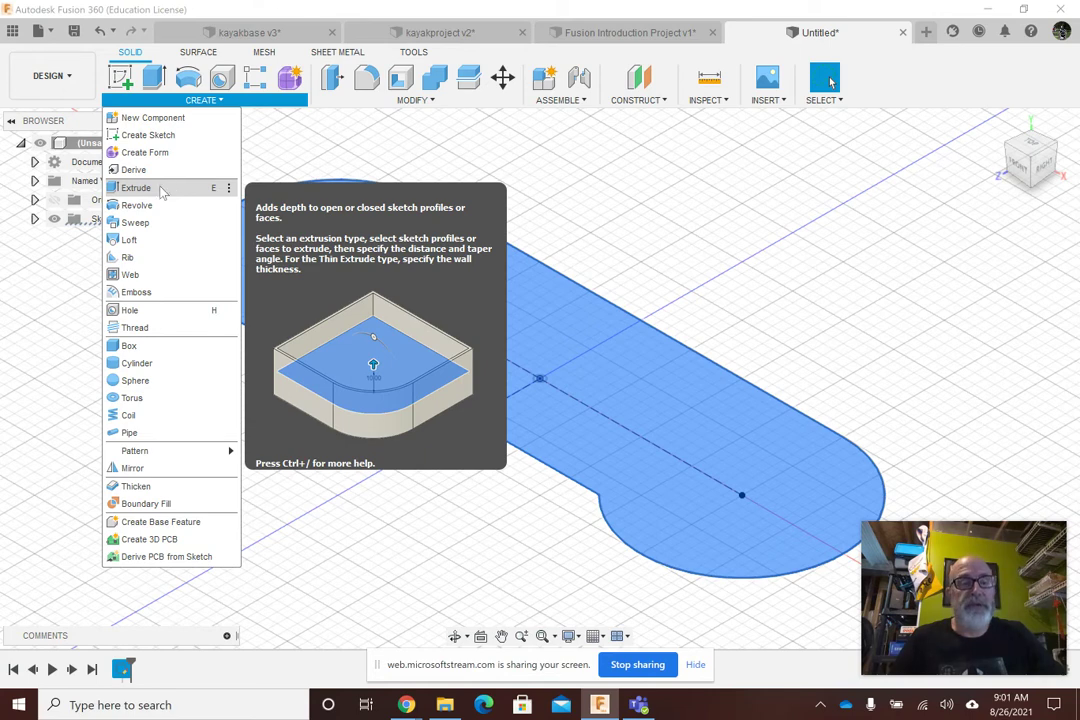
{"action": "left_click", "coordinate": [155, 197]}
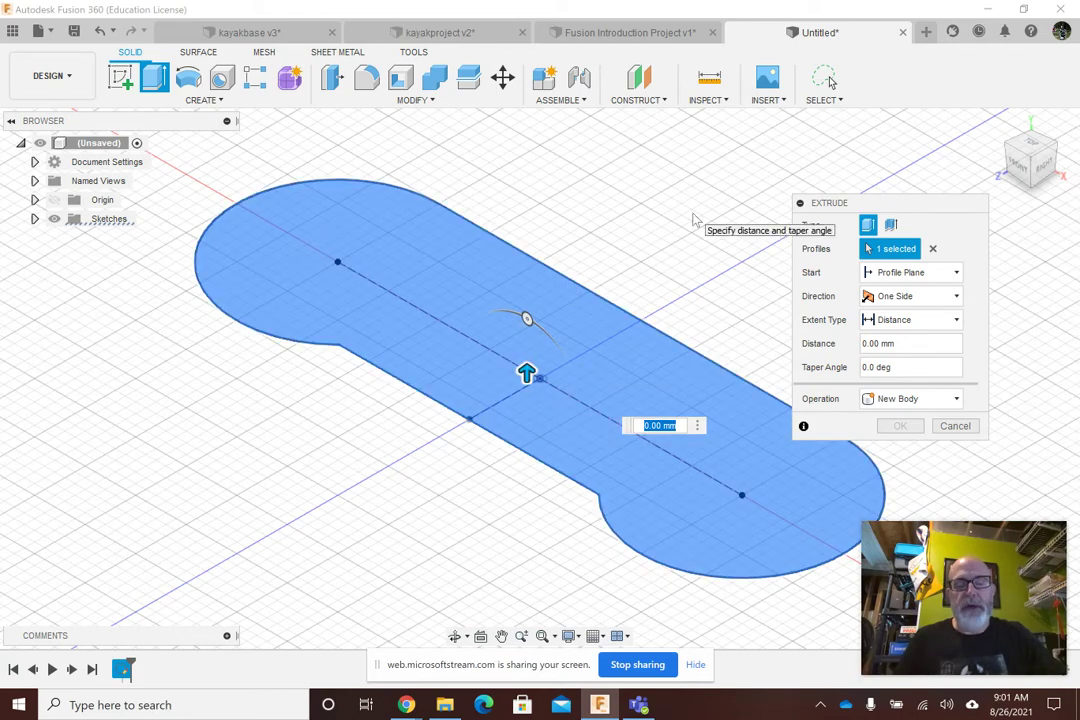
{"action": "type", "text": "38"}
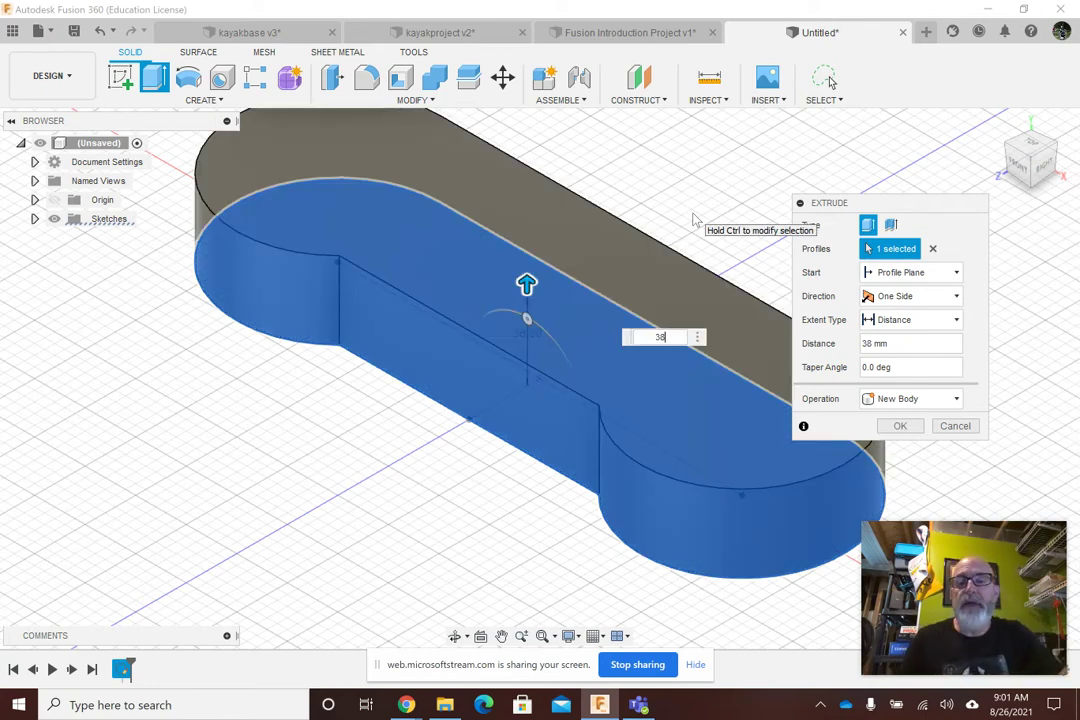
{"action": "left_click", "coordinate": [900, 427]}
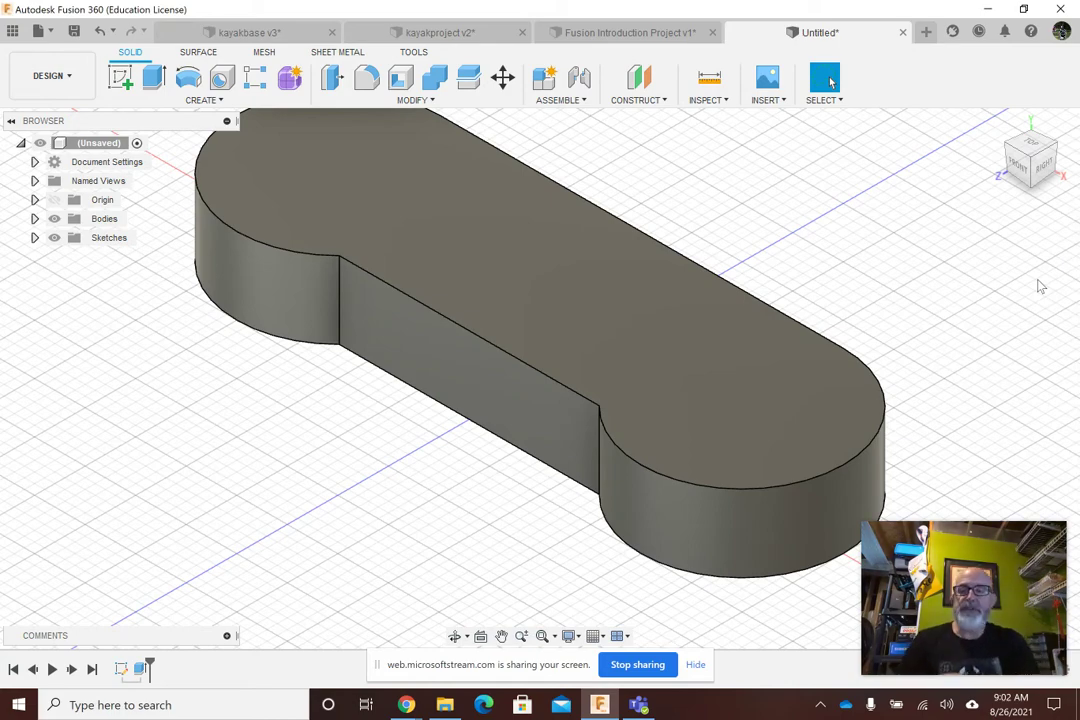
{"action": "scroll", "coordinate": [531, 345], "scroll_direction": "down", "scroll_amount": 1}
{"action": "scroll", "coordinate": [531, 345], "scroll_direction": "down", "scroll_amount": 1}
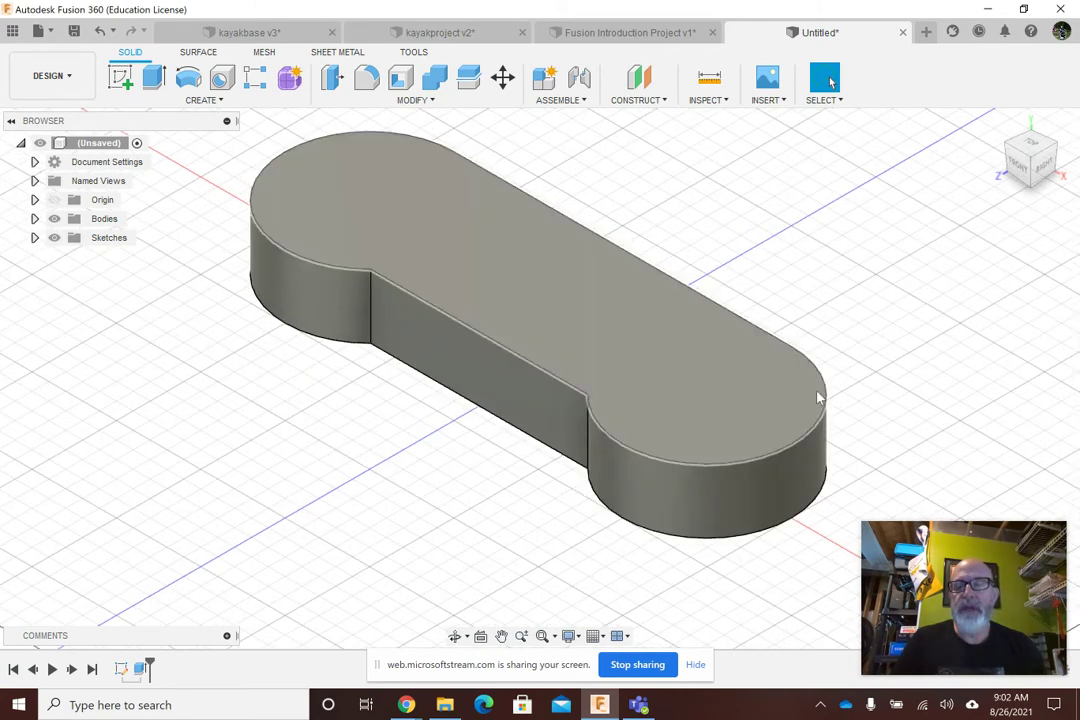
View the finished controller in the Fusion Introduction Project design from the home orientation and return to the untitled design.
{"action": "left_click", "coordinate": [612, 30]}
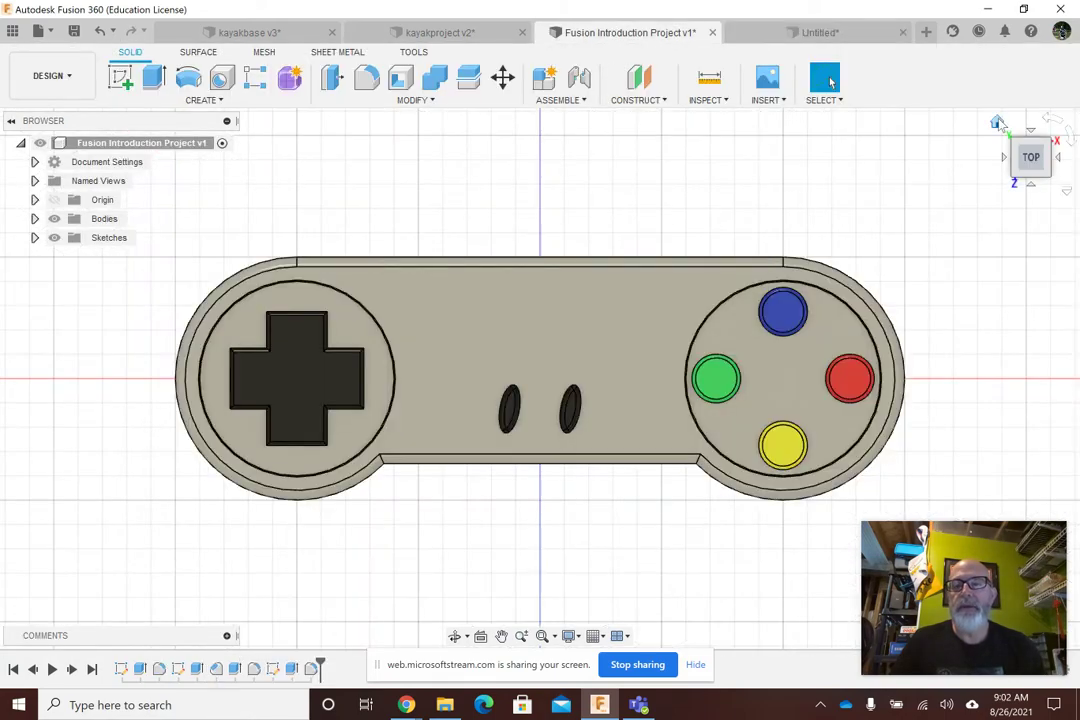
{"action": "left_click", "coordinate": [996, 125]}
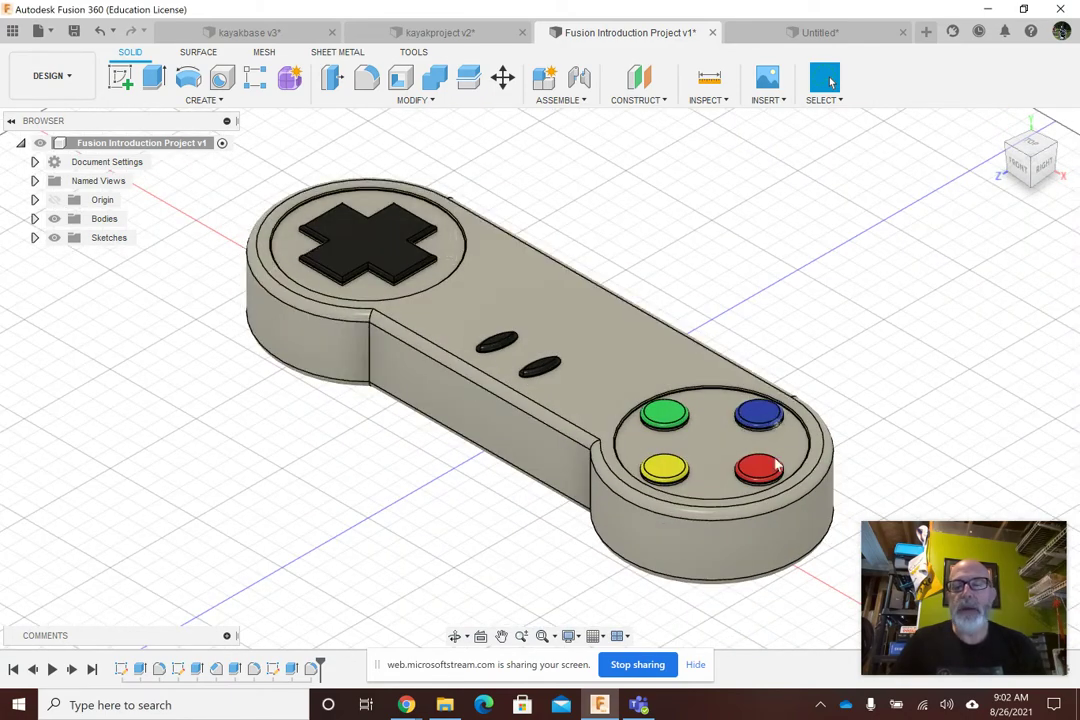
{"action": "left_click", "coordinate": [830, 33]}
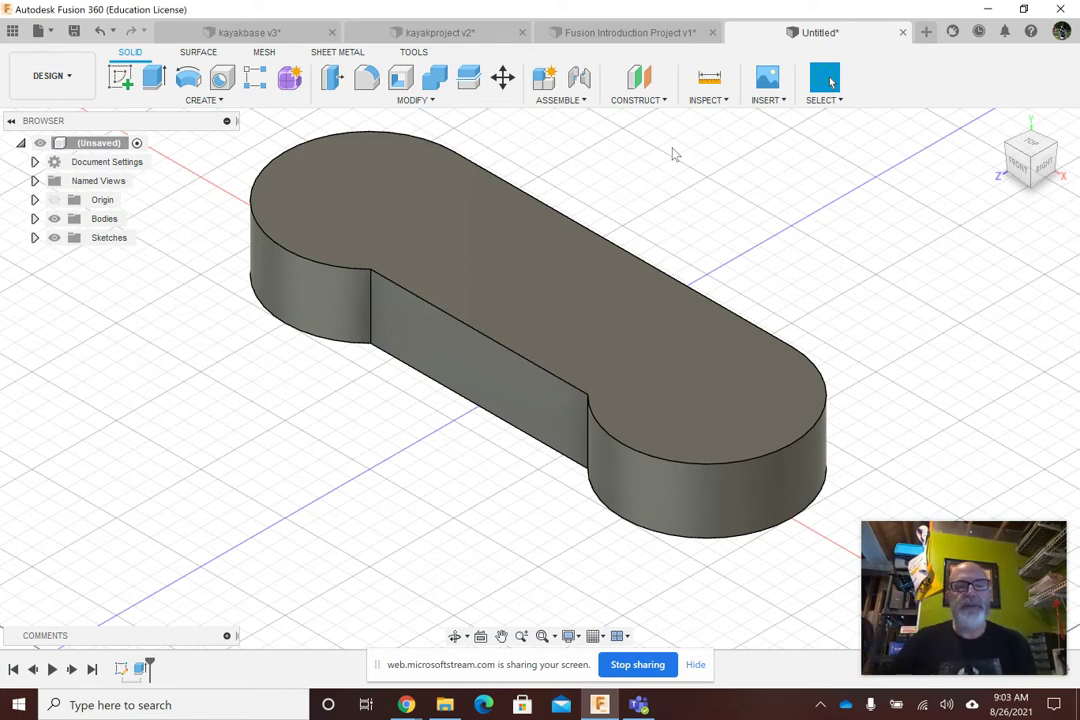
{"action": "left_click", "coordinate": [415, 102]}
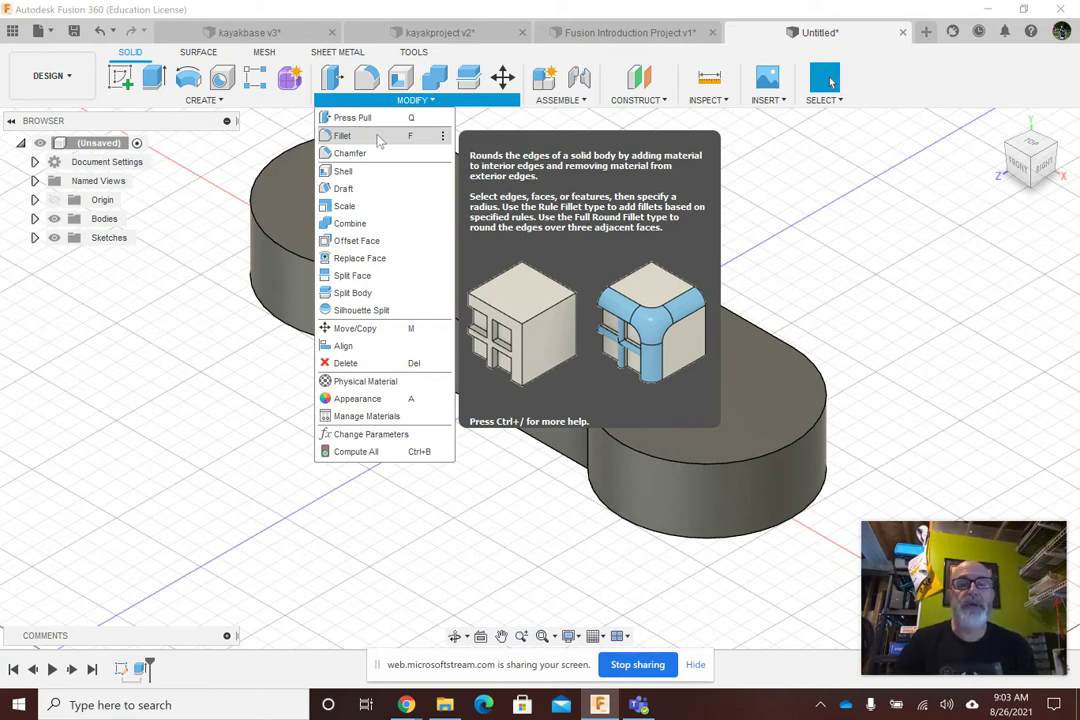
{"action": "left_click", "coordinate": [759, 163]}
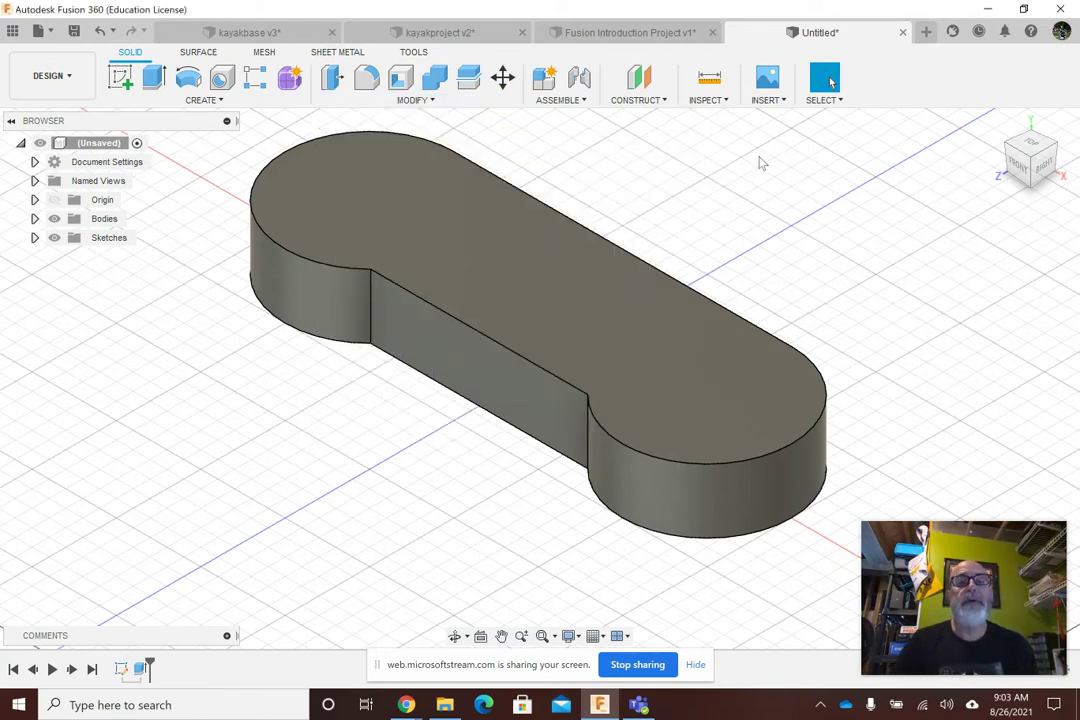
{"action": "left_click", "coordinate": [395, 101]}
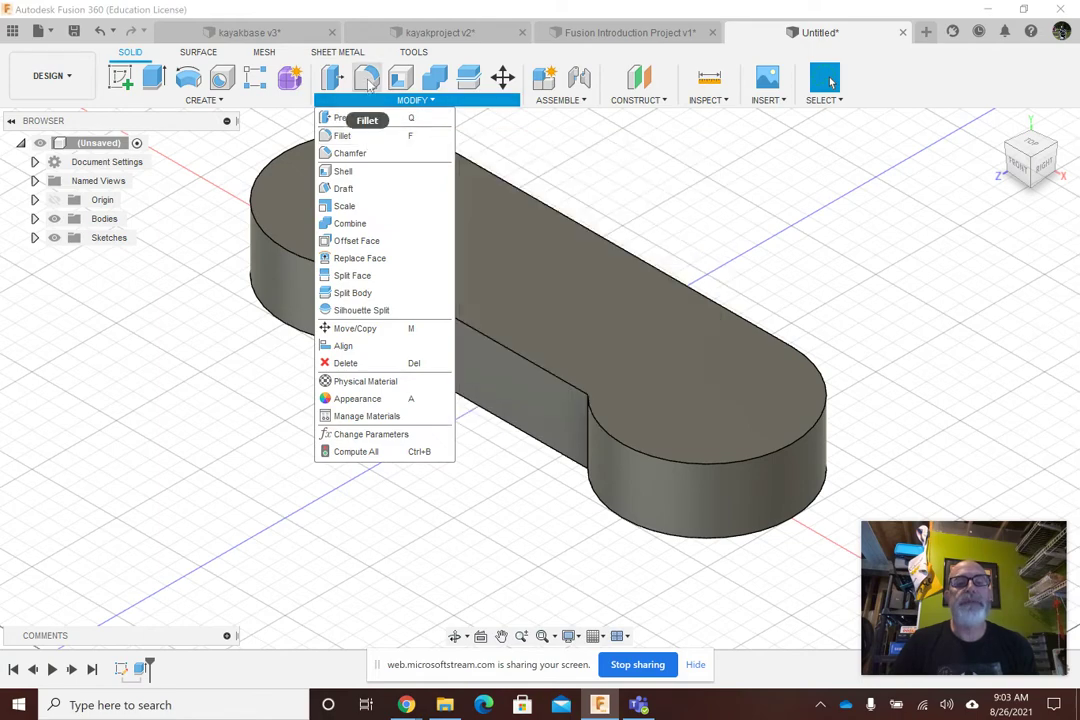
{"action": "left_click", "coordinate": [558, 100]}
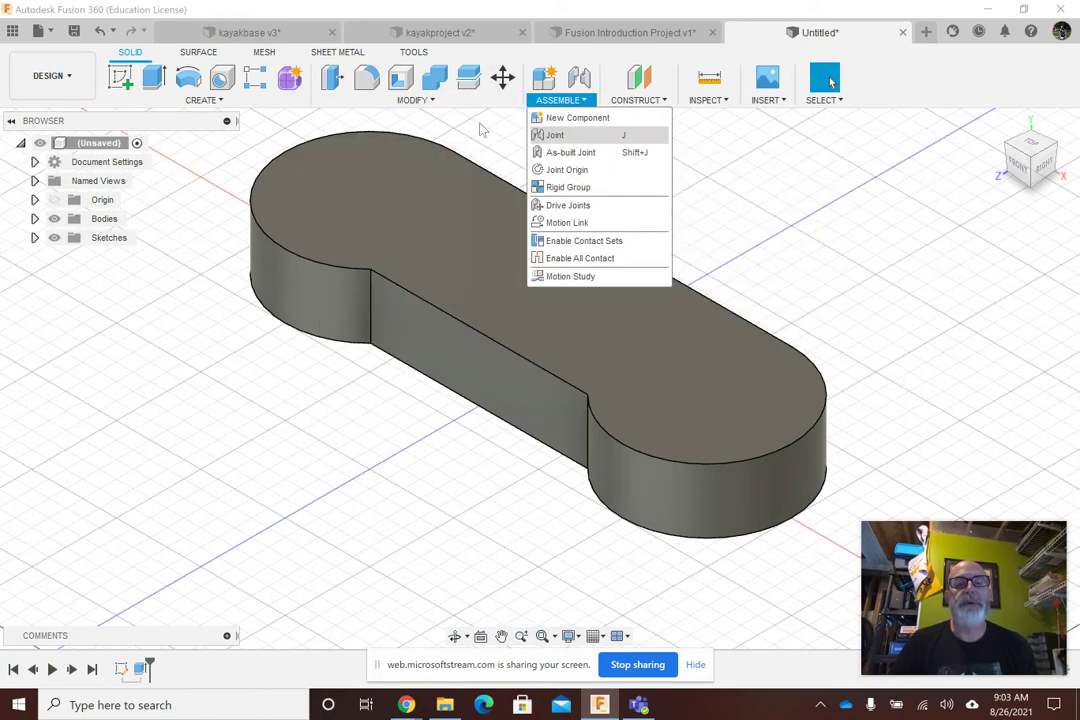
Fillet the complete upper and lower perimeter edges of the controller body with a 4 mm radius.
{"action": "left_click", "coordinate": [415, 100]}
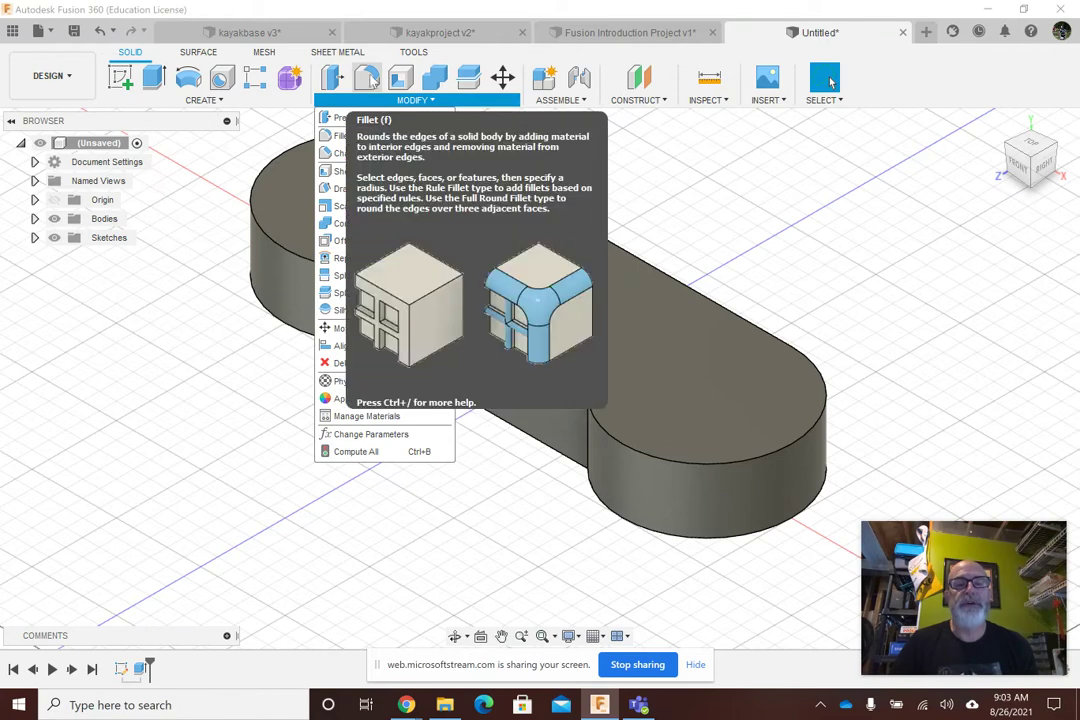
{"action": "left_click", "coordinate": [406, 138]}
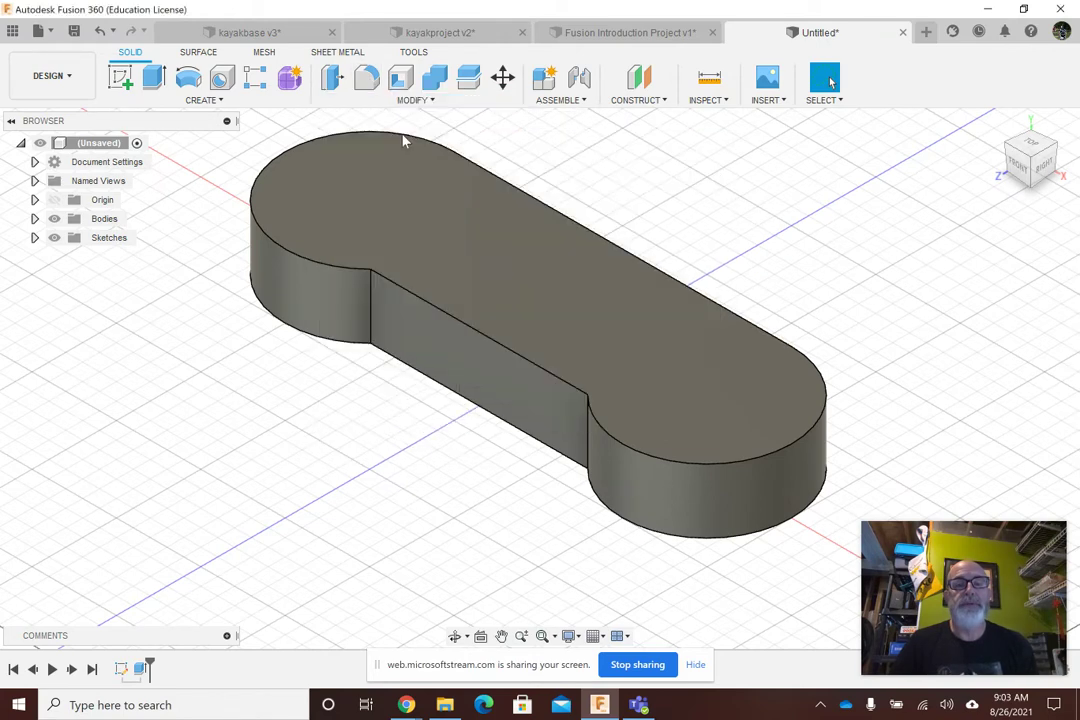
{"action": "left_click_drag", "start_coordinate": [796, 299], "coordinate": [905, 93]}
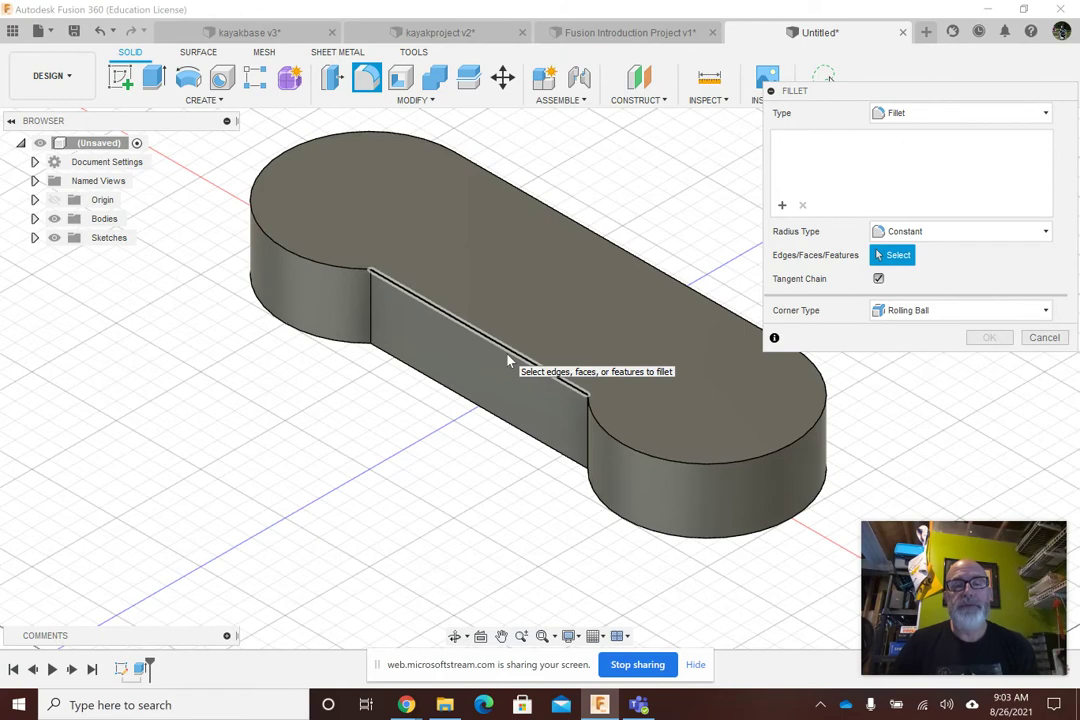
{"action": "left_click", "coordinate": [507, 361]}
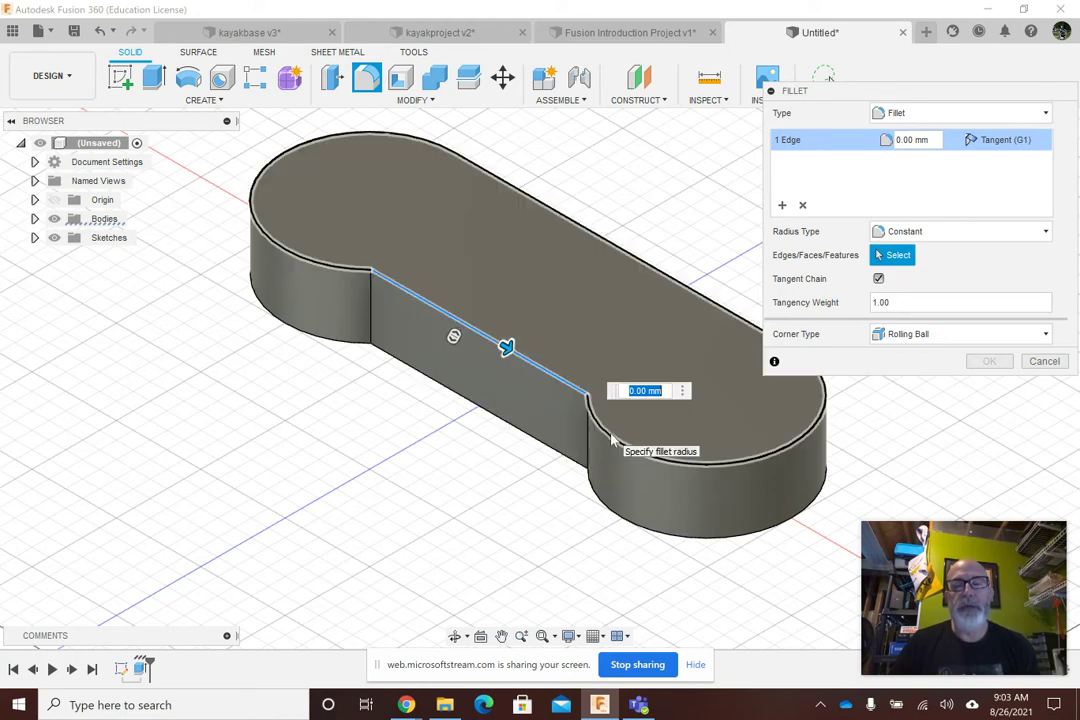
{"action": "left_click", "coordinate": [611, 438]}
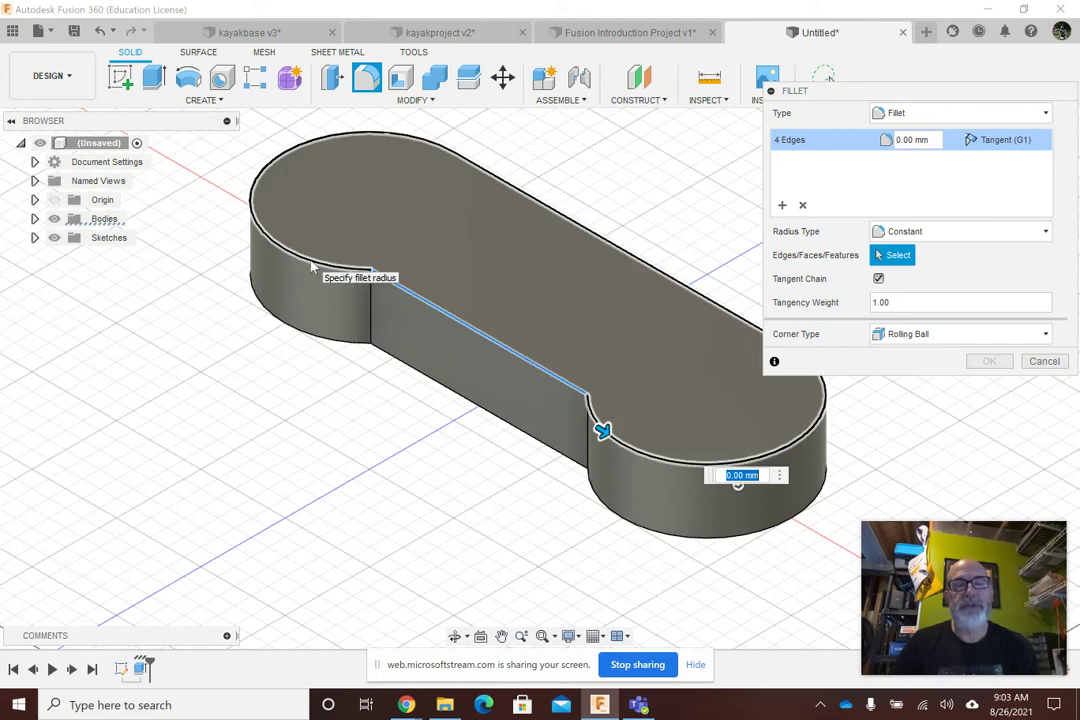
{"action": "left_click", "coordinate": [478, 411]}
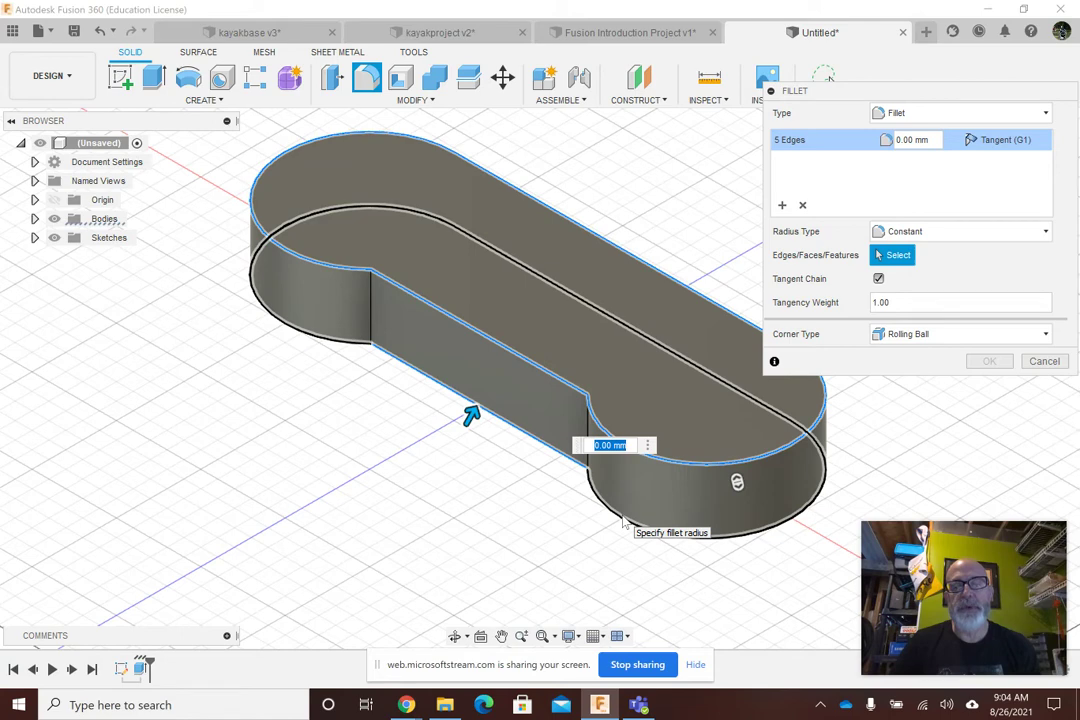
{"action": "left_click", "coordinate": [622, 521]}
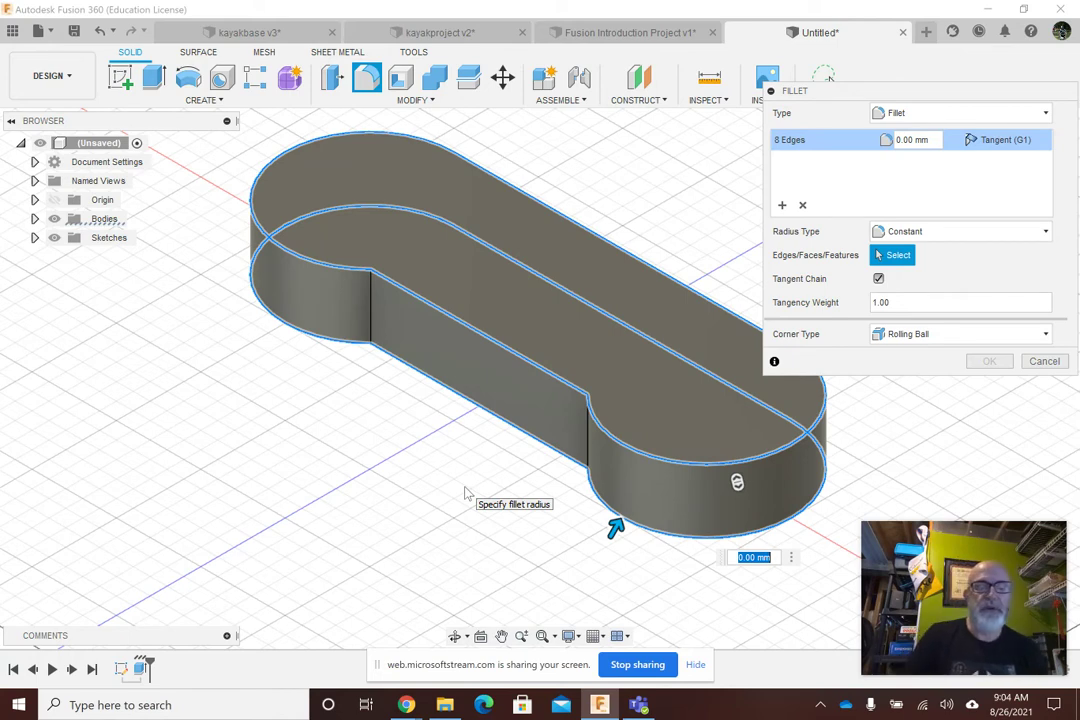
{"action": "type", "text": "4"}
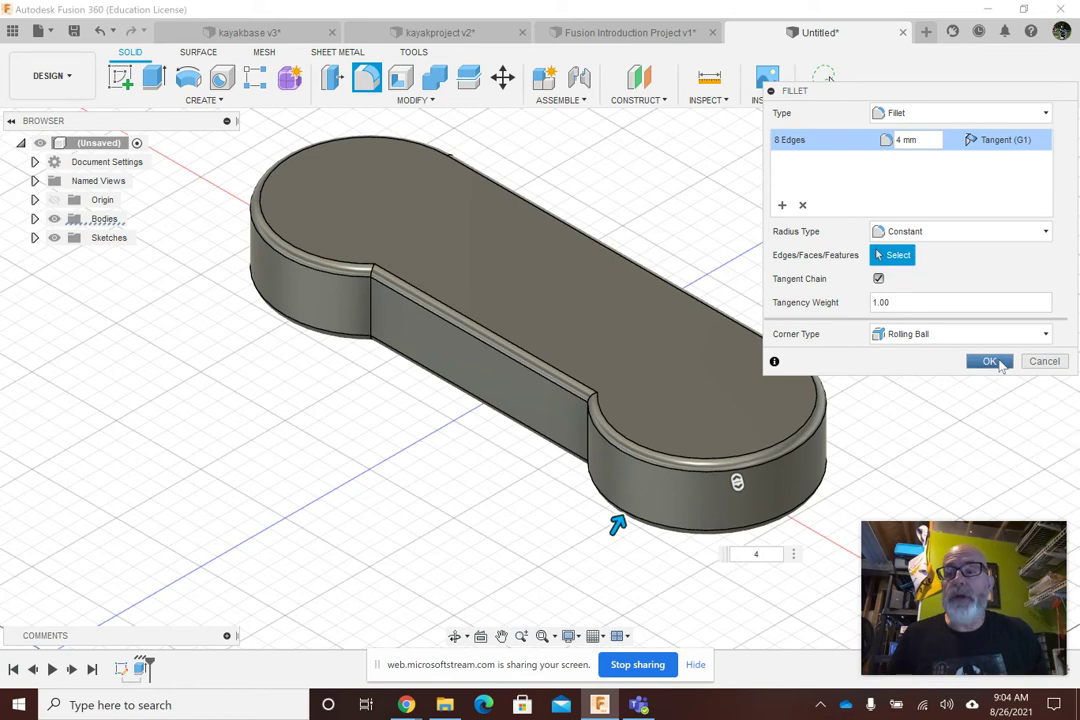
{"action": "left_click", "coordinate": [999, 364]}
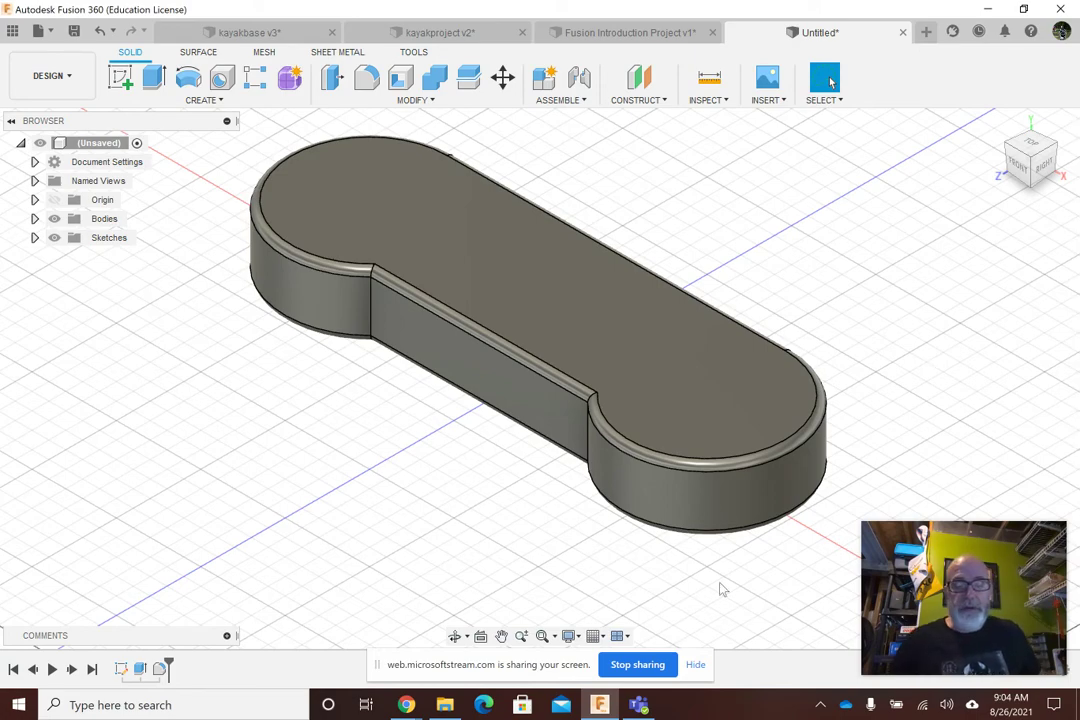
{"action": "mouse_move", "coordinate": [402, 706]}
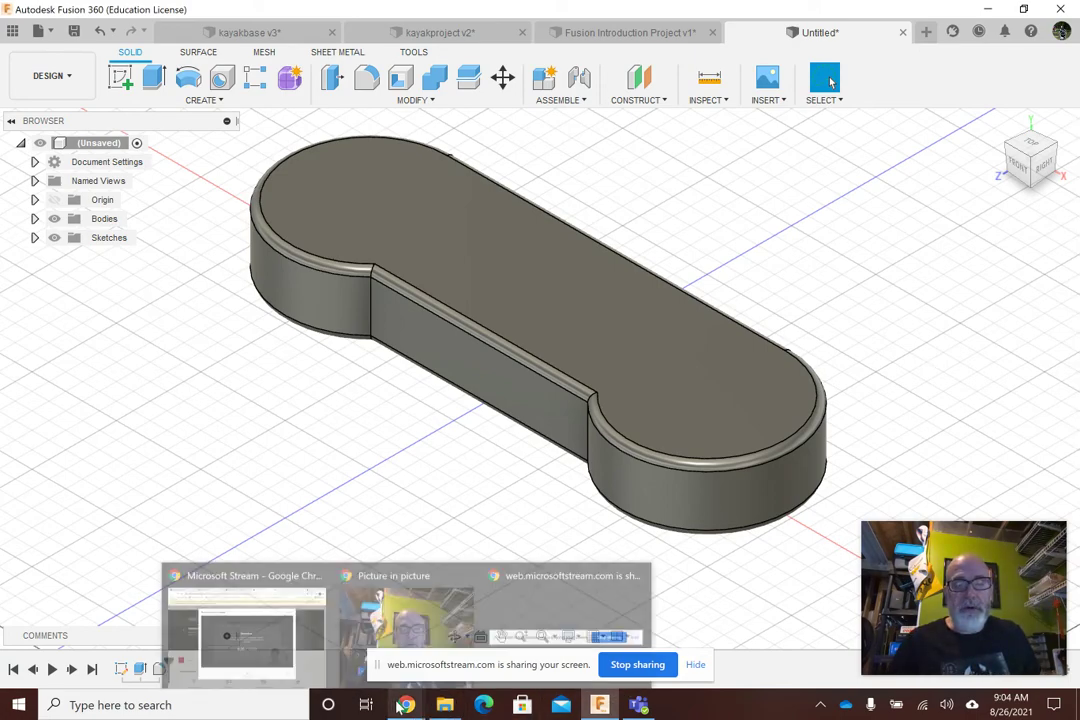
{"action": "left_click", "coordinate": [277, 636]}
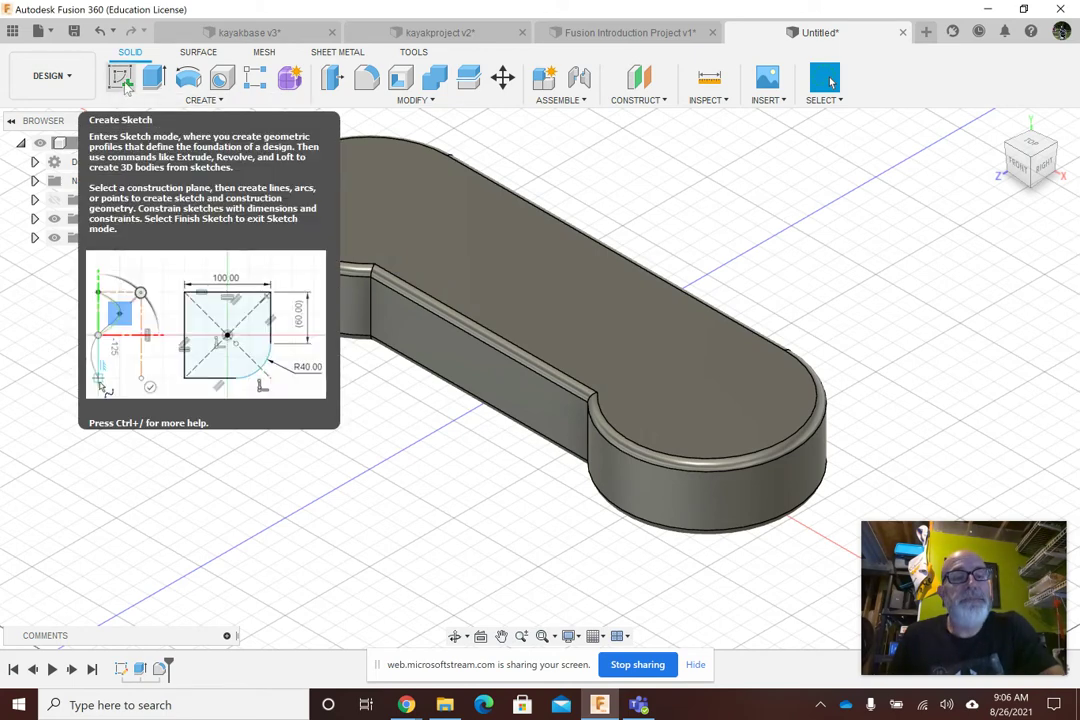
Start a new sketch on the flat top face of the controller body.
{"action": "left_click", "coordinate": [120, 78]}
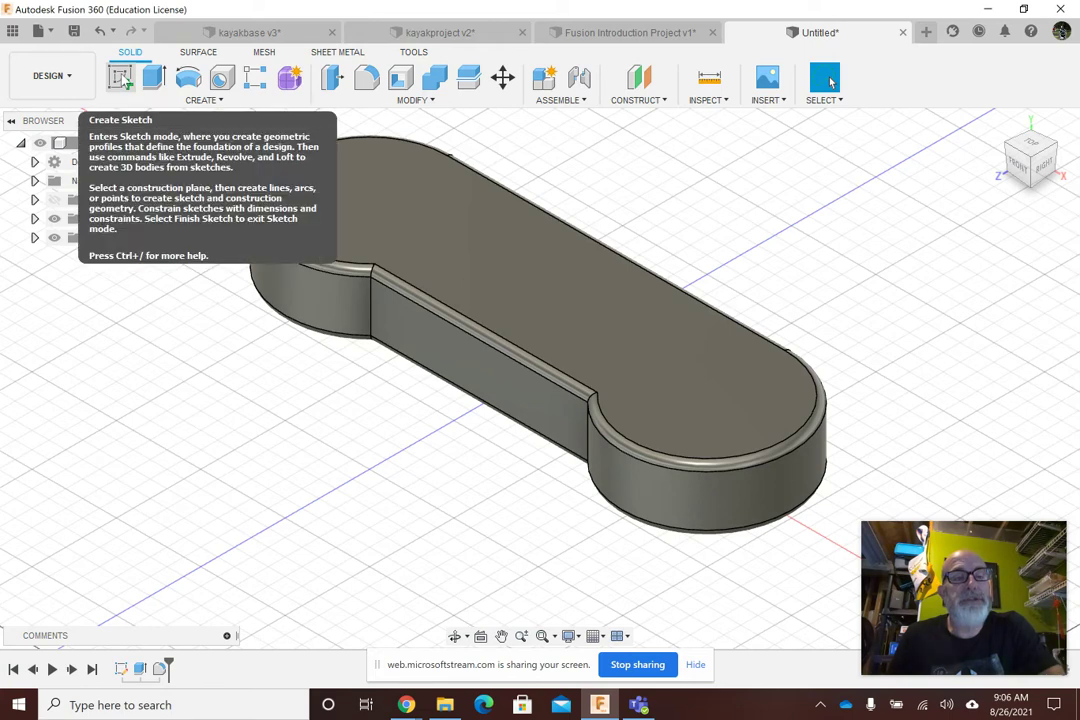
{"action": "left_click", "coordinate": [120, 78]}
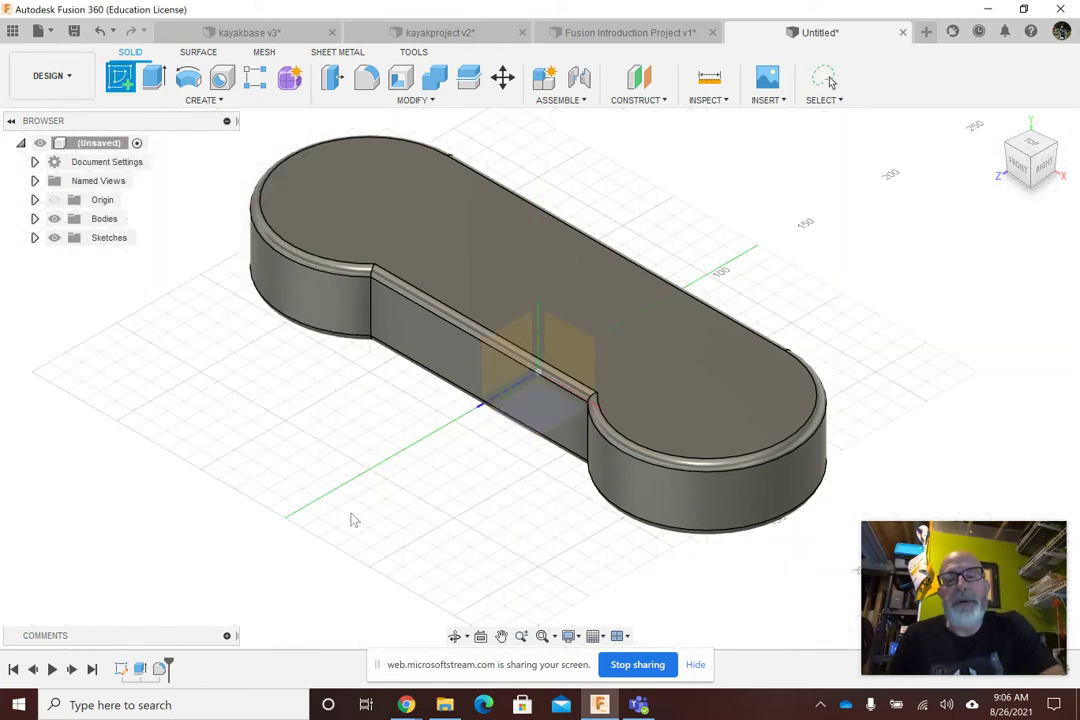
{"action": "left_click", "coordinate": [378, 241]}
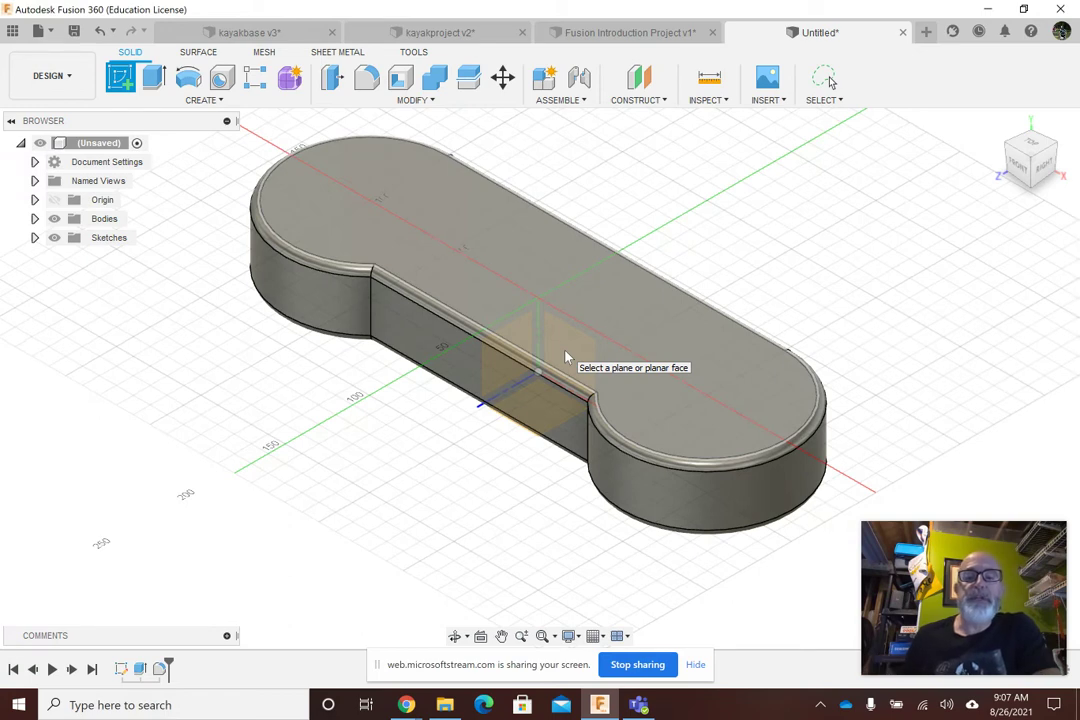
{"action": "left_click", "coordinate": [388, 207]}
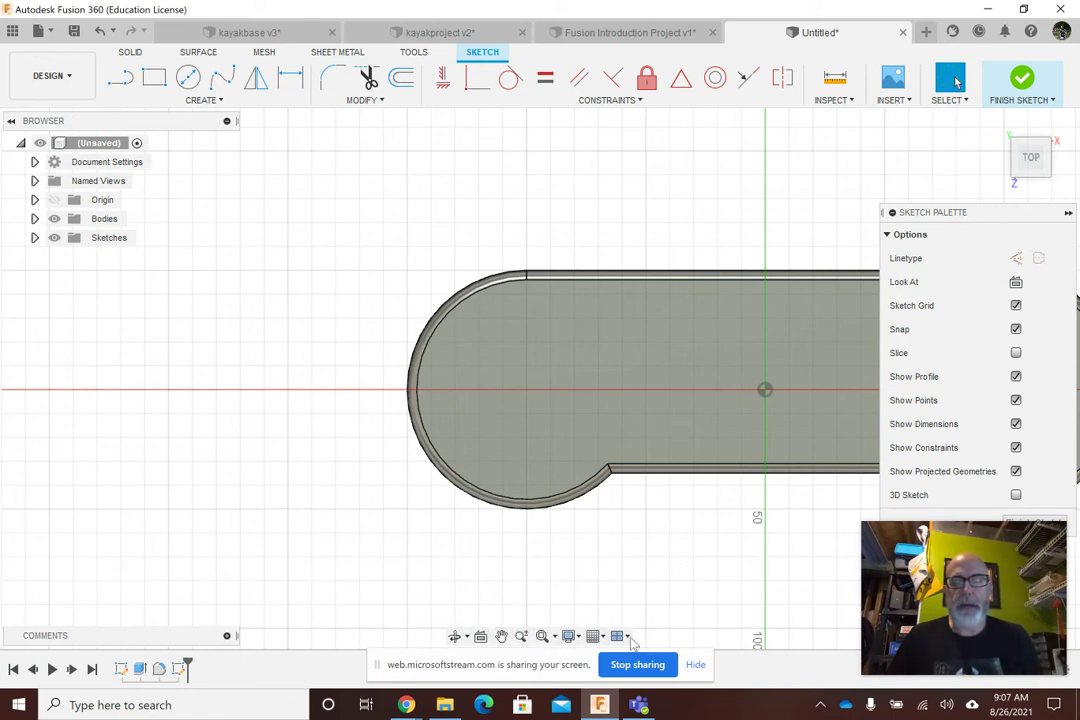
{"action": "left_click", "coordinate": [503, 637]}
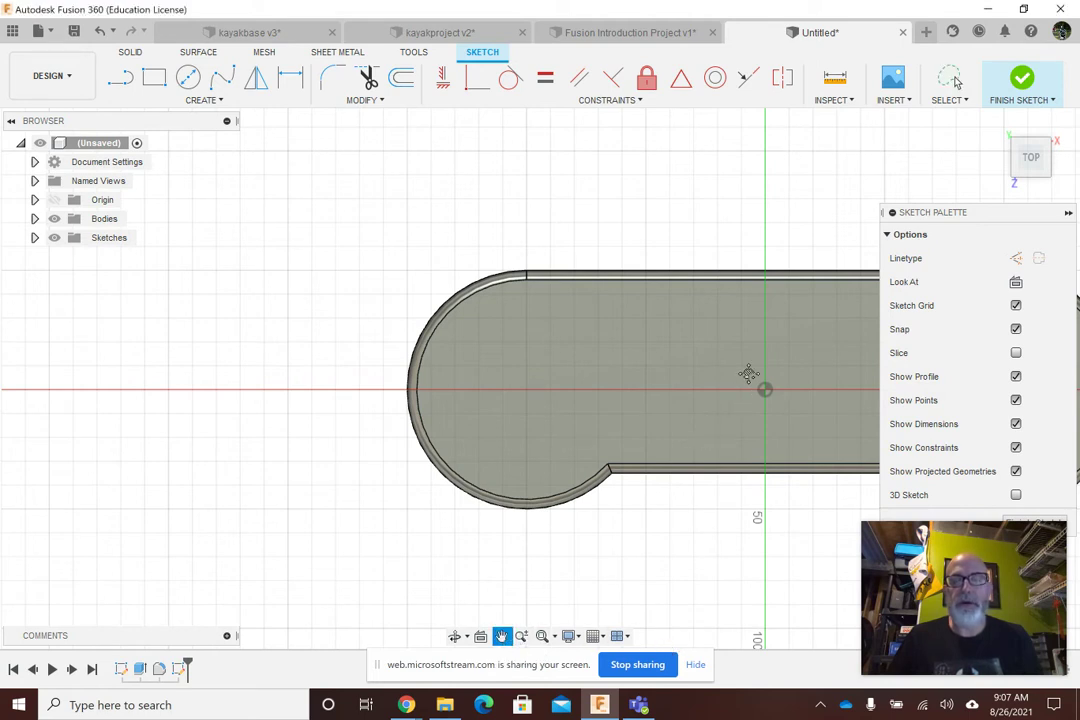
{"action": "mouse_move", "coordinate": [748, 374]}
{"action": "left_mouse_down"}
{"action": "mouse_move", "coordinate": [452, 350]}
{"action": "mouse_move", "coordinate": [508, 363]}
{"action": "mouse_move", "coordinate": [475, 368]}
{"action": "mouse_move", "coordinate": [497, 380]}
{"action": "mouse_move", "coordinate": [499, 369]}
{"action": "mouse_move", "coordinate": [484, 371]}
{"action": "left_mouse_up"}
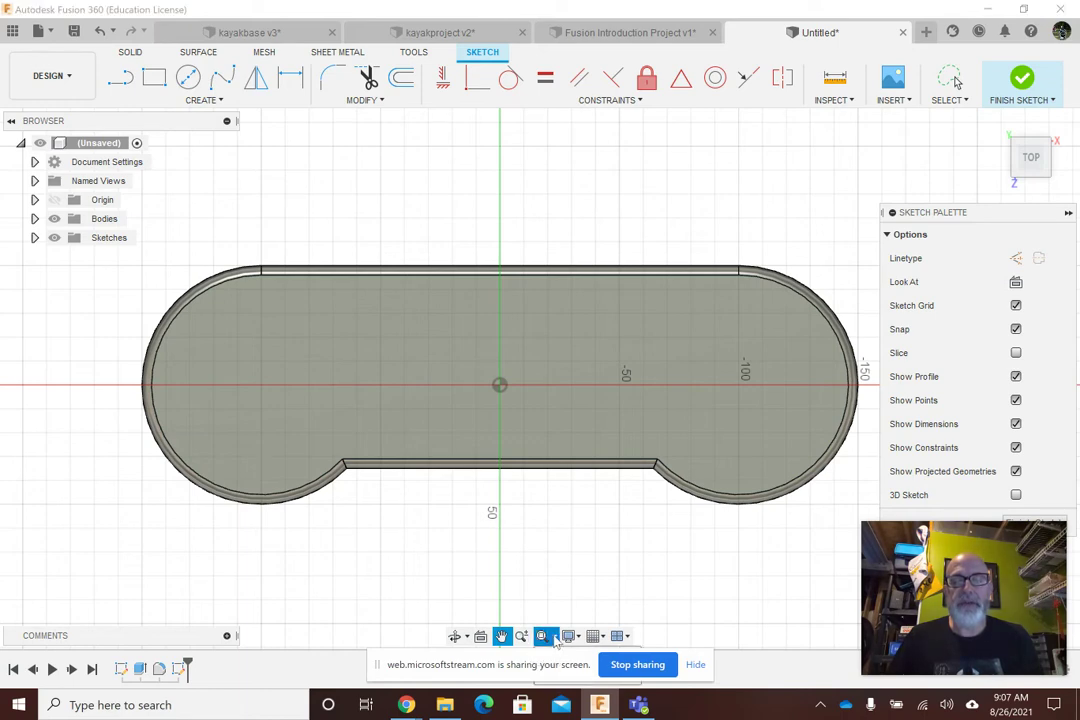
{"action": "scroll", "coordinate": [555, 640], "scroll_direction": "up", "scroll_amount": 2}
{"action": "left_click", "coordinate": [556, 641]}
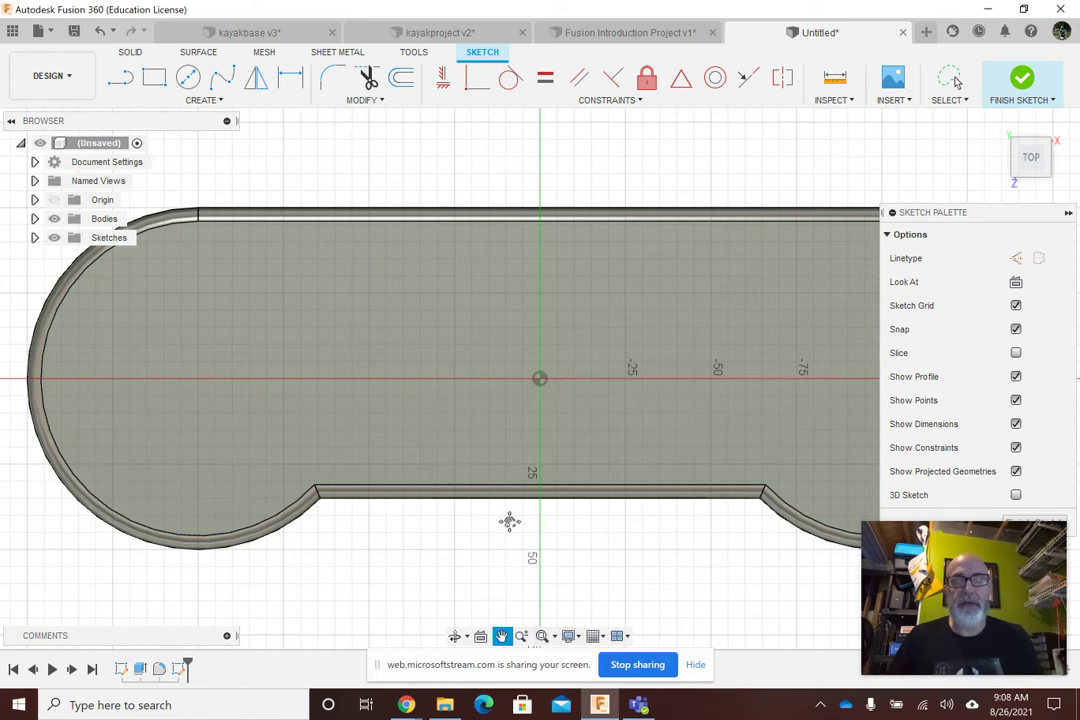
{"action": "scroll", "coordinate": [509, 521], "scroll_direction": "down", "scroll_amount": 2}
{"action": "scroll", "coordinate": [511, 511], "scroll_direction": "up", "scroll_amount": 1}
{"action": "scroll", "coordinate": [516, 509], "scroll_direction": "down", "scroll_amount": 1}
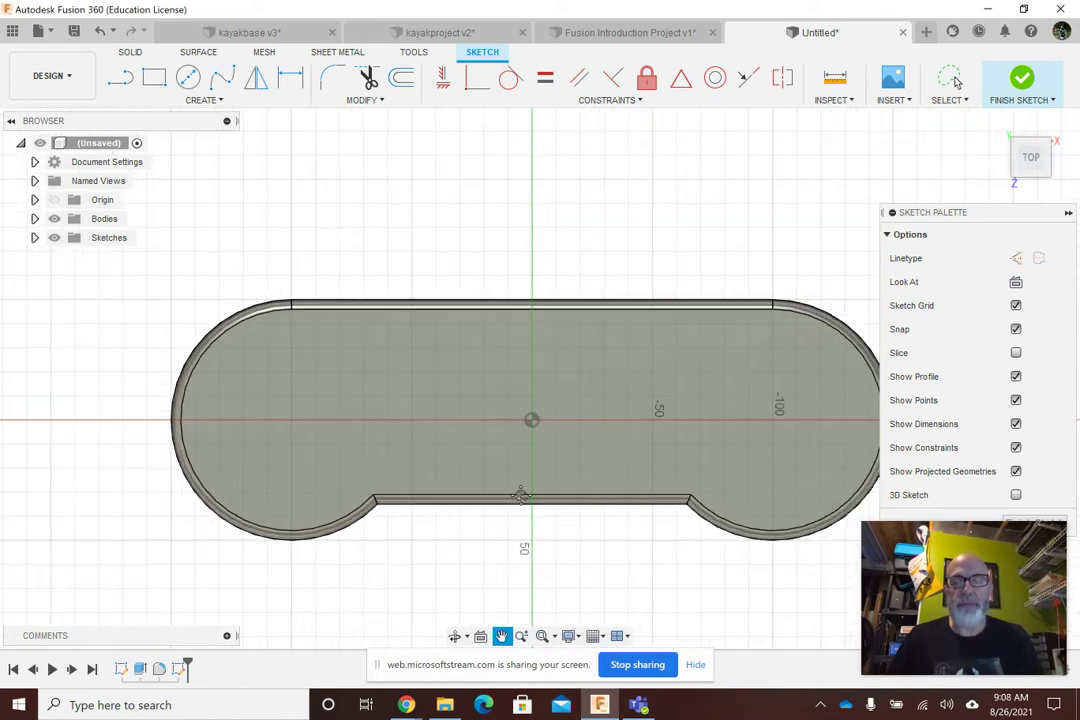
{"action": "scroll", "coordinate": [520, 495], "scroll_direction": "down", "scroll_amount": 2}
{"action": "scroll", "coordinate": [520, 495], "scroll_direction": "up", "scroll_amount": 2}
{"action": "scroll", "coordinate": [520, 495], "scroll_direction": "down", "scroll_amount": 1}
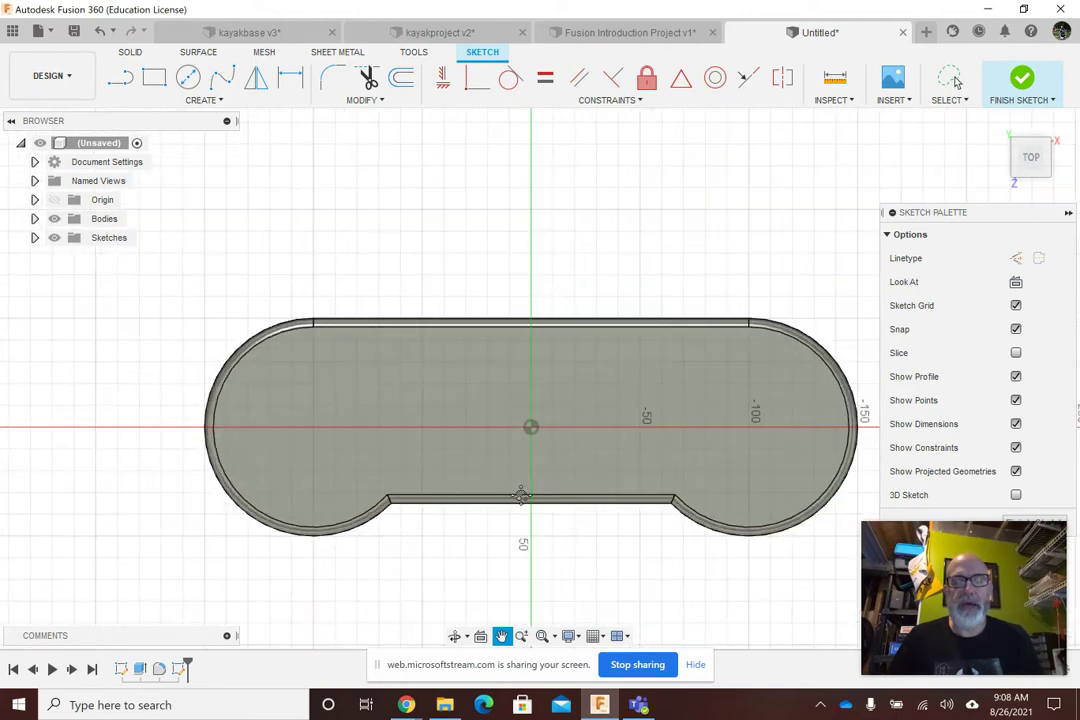
{"action": "middle_click_drag", "start_coordinate": [582, 387], "coordinate": [540, 349]}
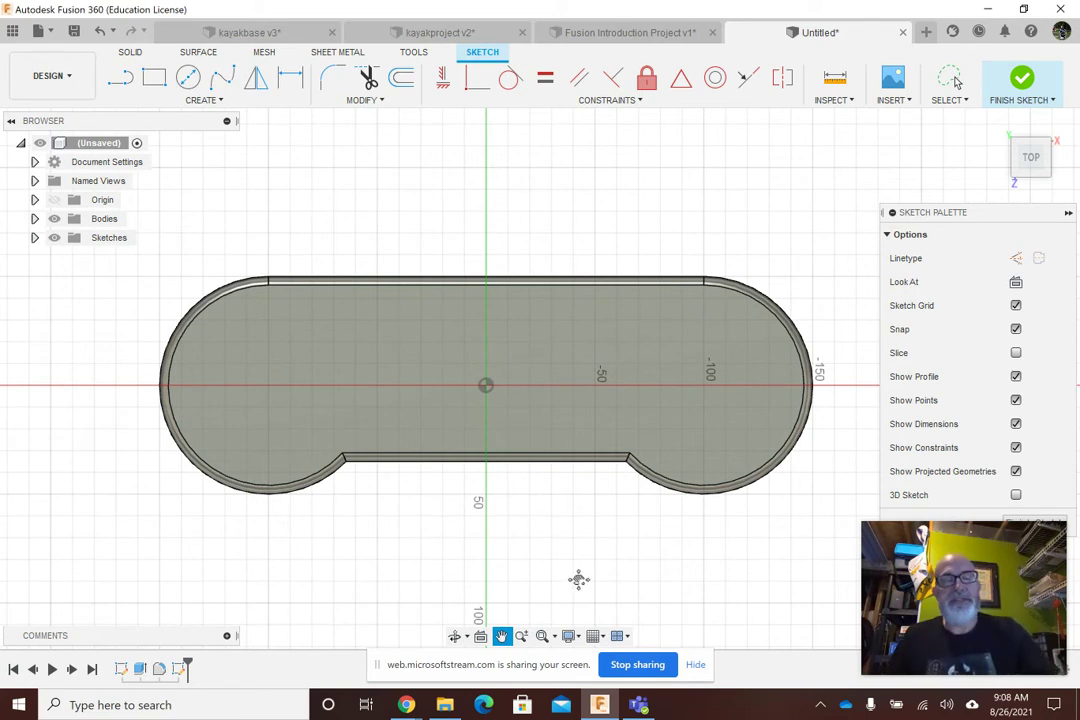
{"action": "key", "text": "Escape"}
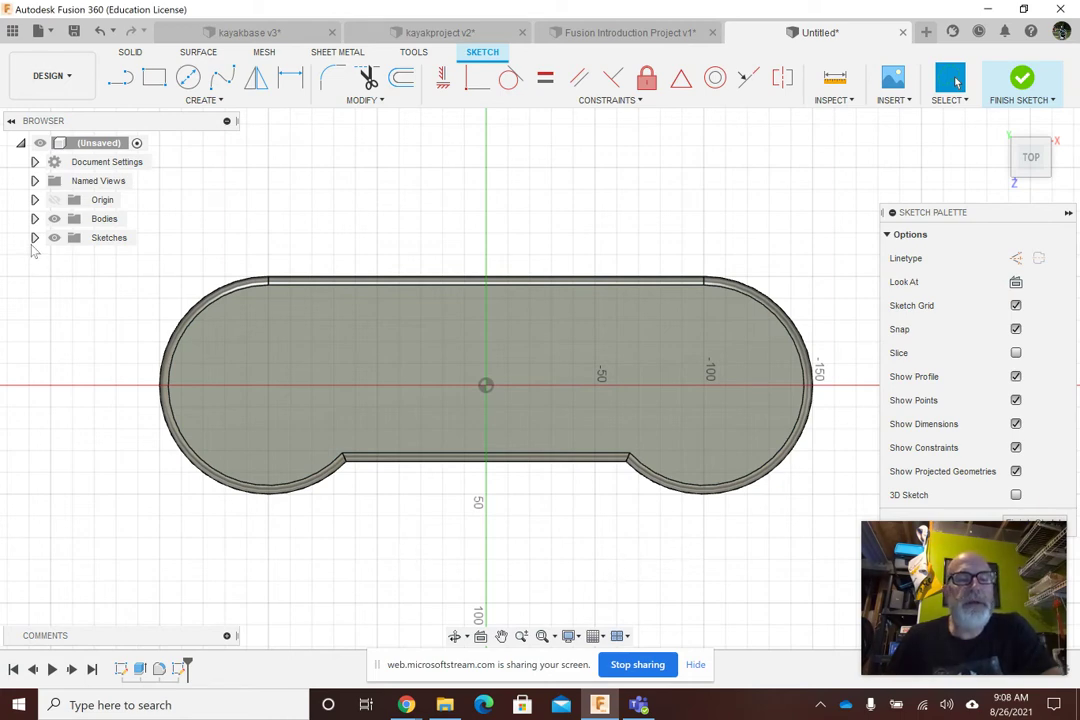
Check the left grip arc's centre point by selecting the arc and toggling the visibility of Sketch1.
{"action": "left_click", "coordinate": [169, 357]}
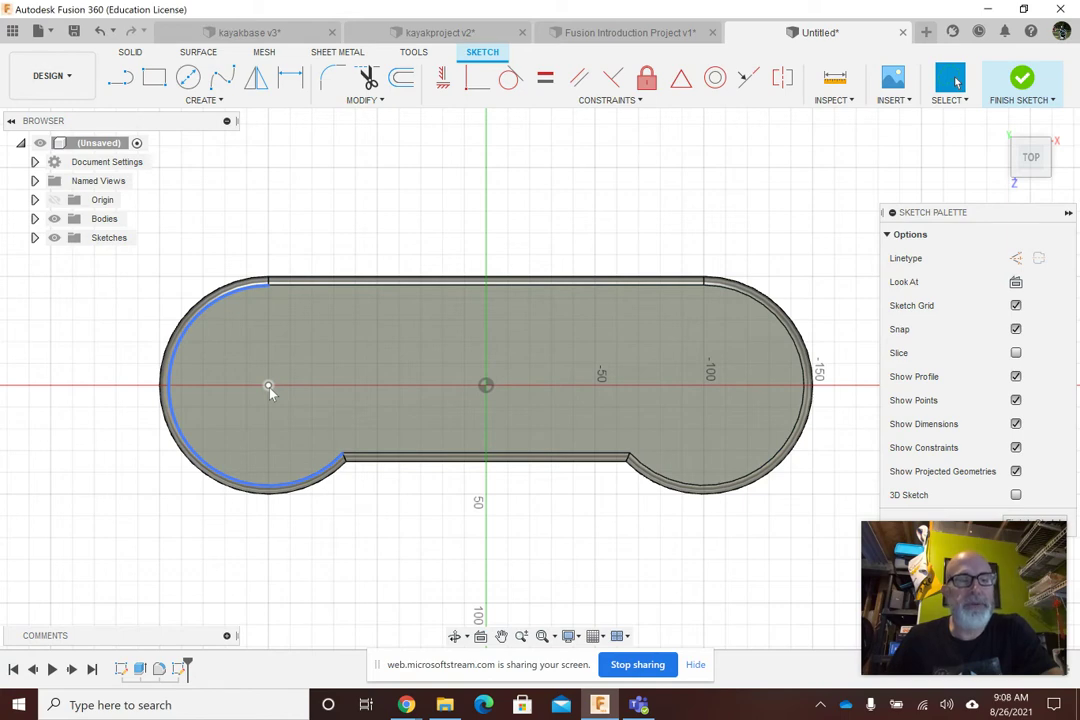
{"action": "left_click", "coordinate": [34, 238]}
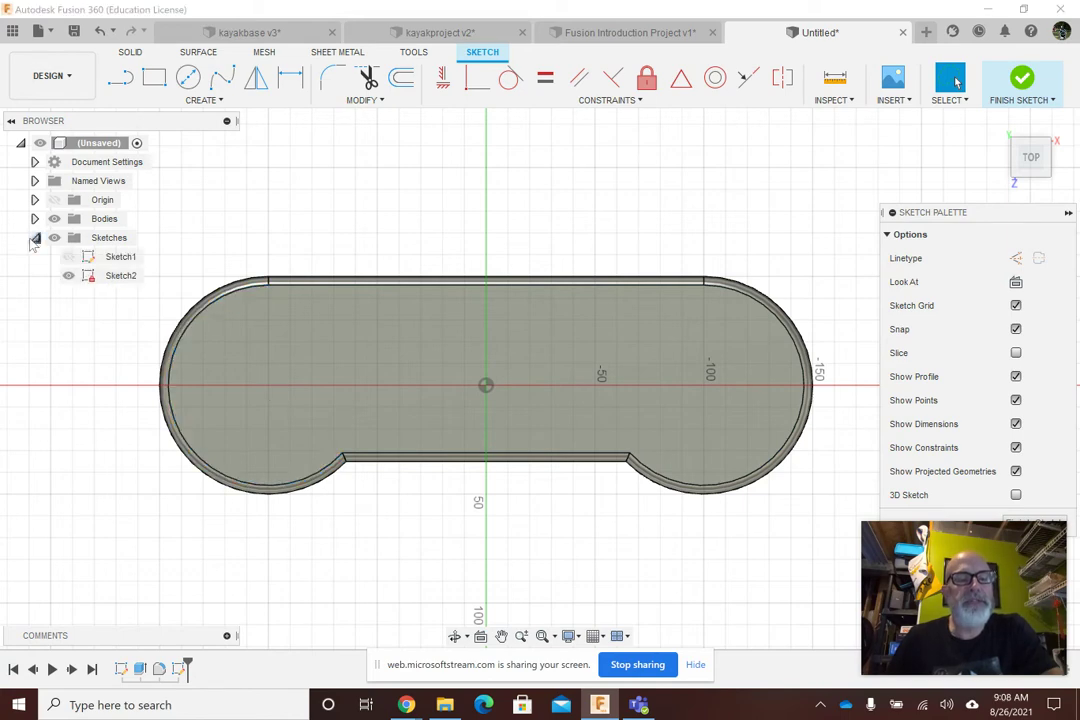
{"action": "left_click", "coordinate": [70, 259]}
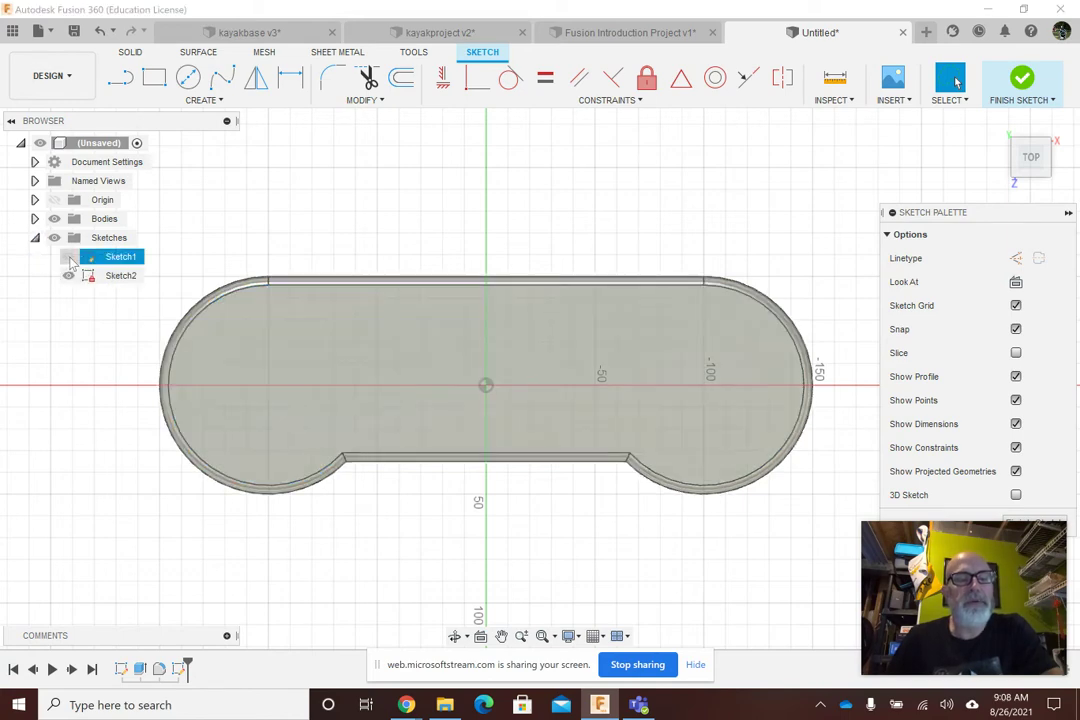
{"action": "left_click", "coordinate": [69, 258]}
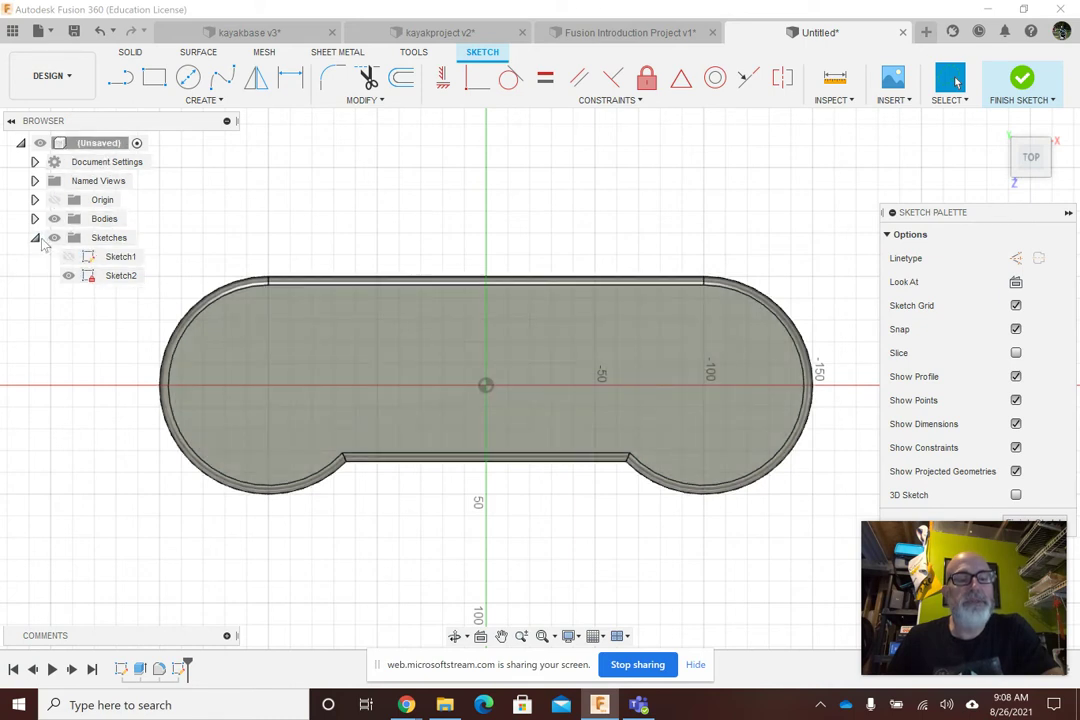
{"action": "left_click", "coordinate": [68, 257]}
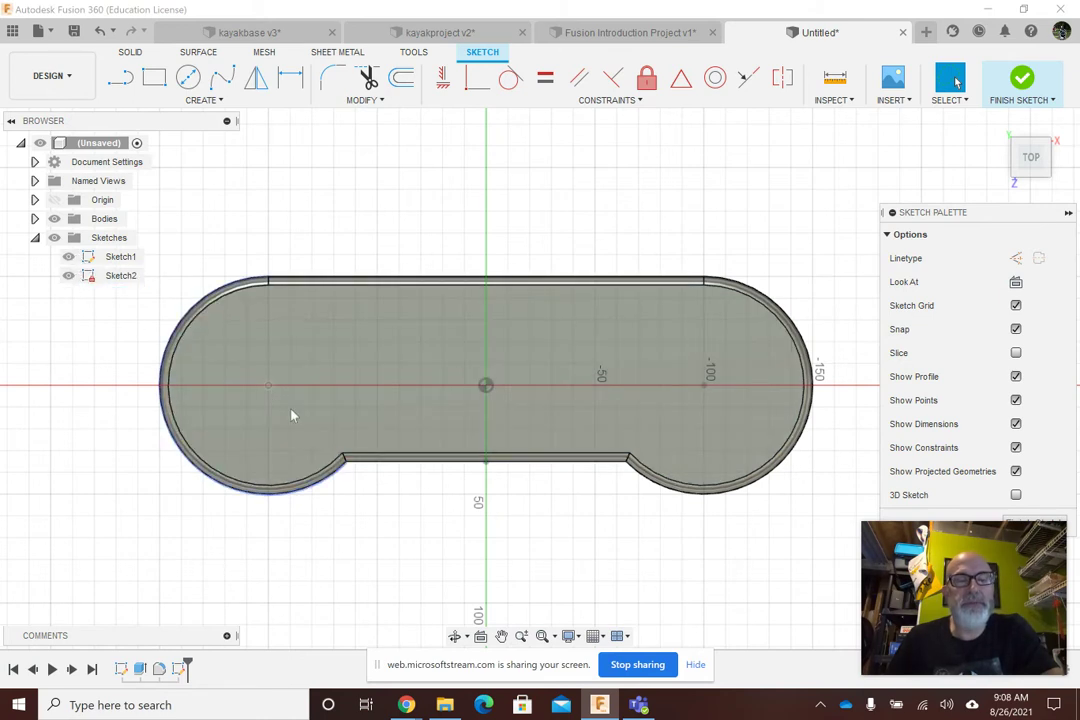
{"action": "left_click", "coordinate": [35, 238]}
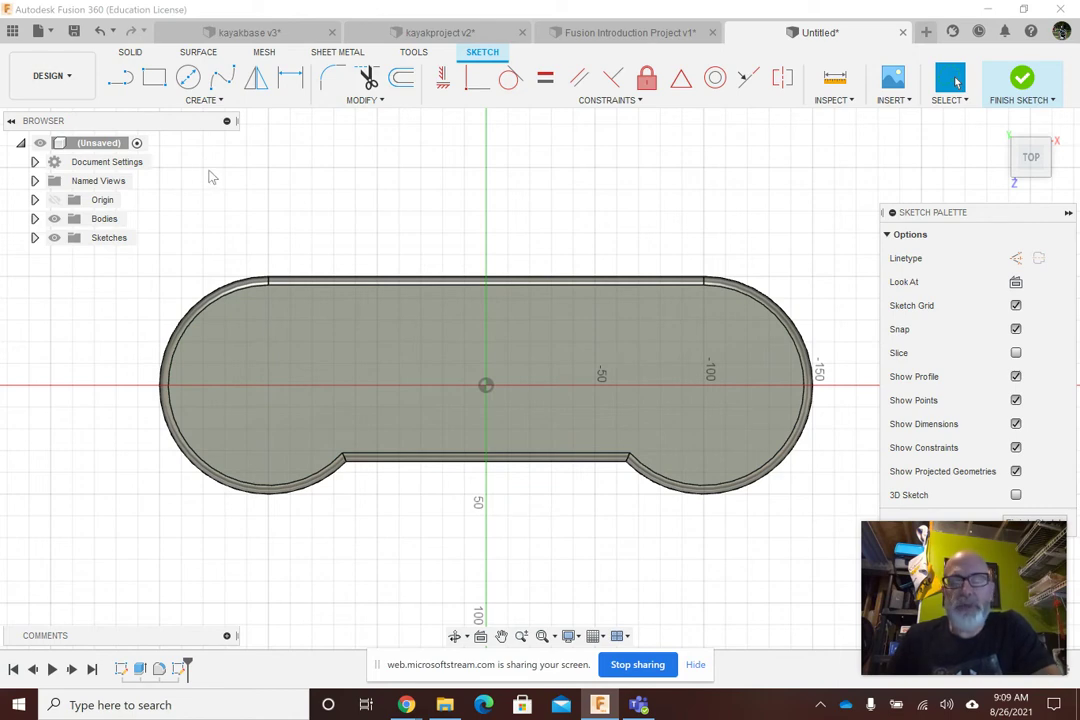
Draw a center rectangle 25 mm wide and 55 mm high, centred on the left grip arc's centre point.
{"action": "left_click", "coordinate": [204, 101]}
{"action": "mouse_move", "coordinate": [207, 135]}
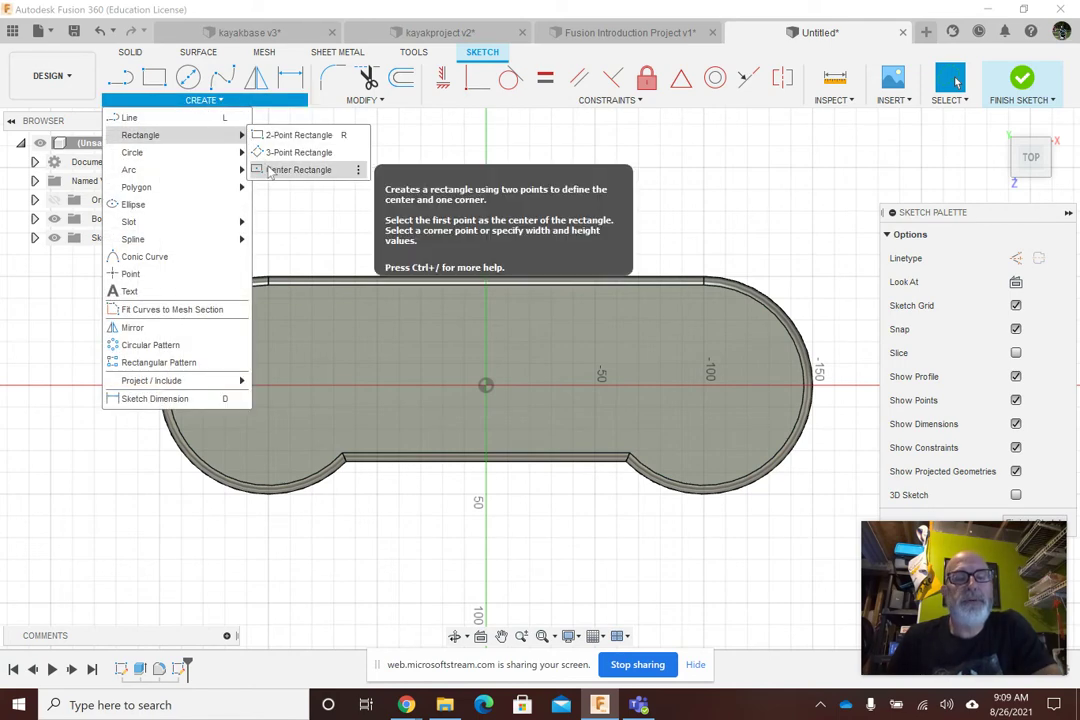
{"action": "left_click", "coordinate": [272, 170]}
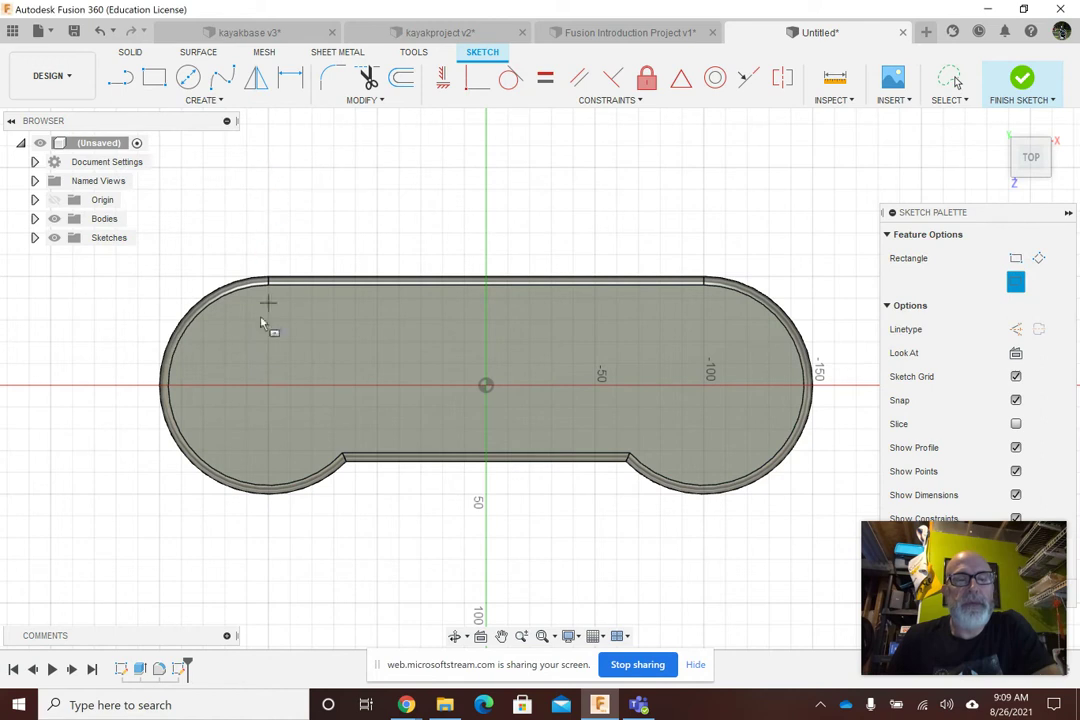
{"action": "left_click", "coordinate": [268, 386]}
{"action": "type", "text": "40"}
{"action": "key", "text": "Tab"}
{"action": "type", "text": "20"}
{"action": "key", "text": "Tab"}
{"action": "key", "text": "Escape"}
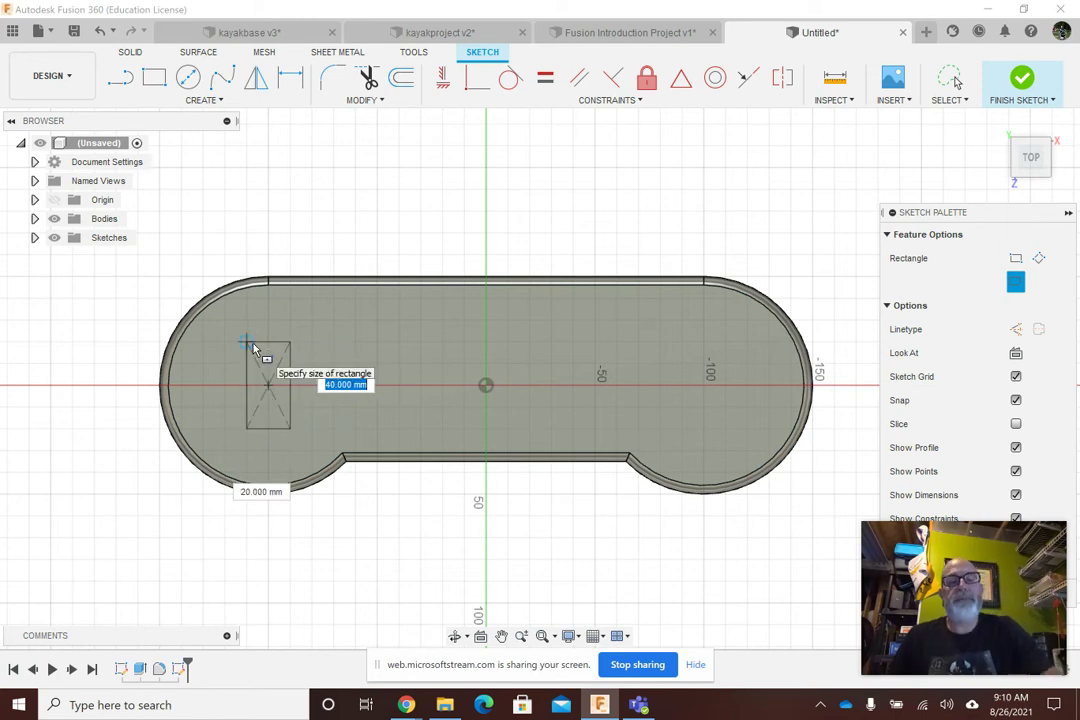
{"action": "type", "text": "55"}
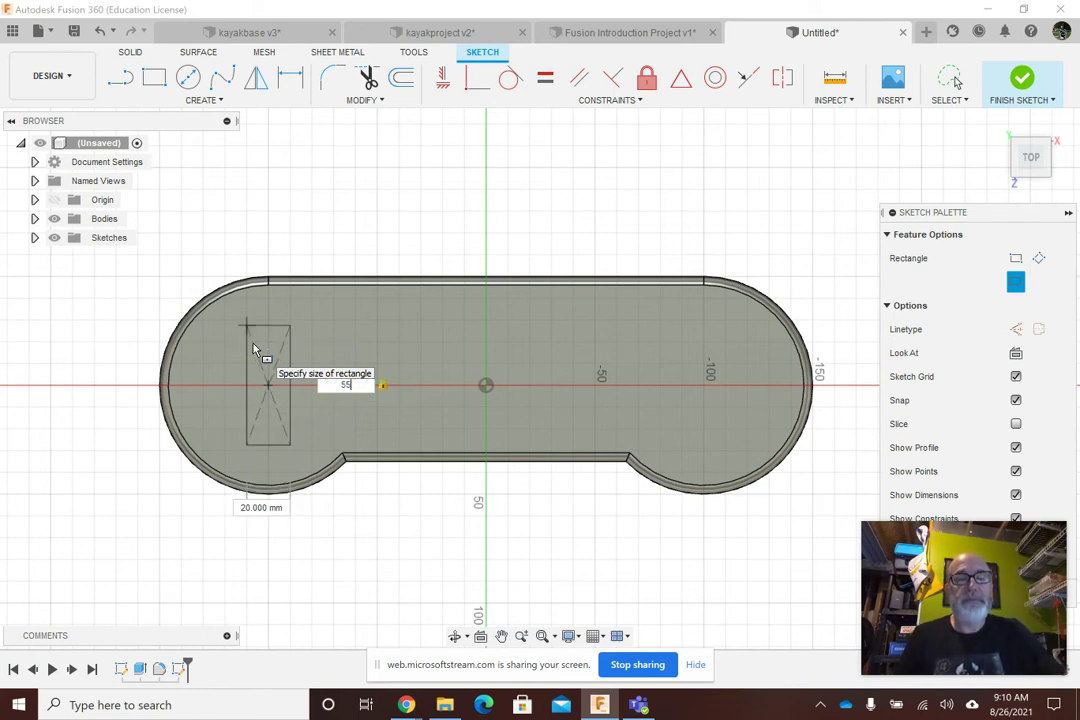
{"action": "key", "text": "Tab"}
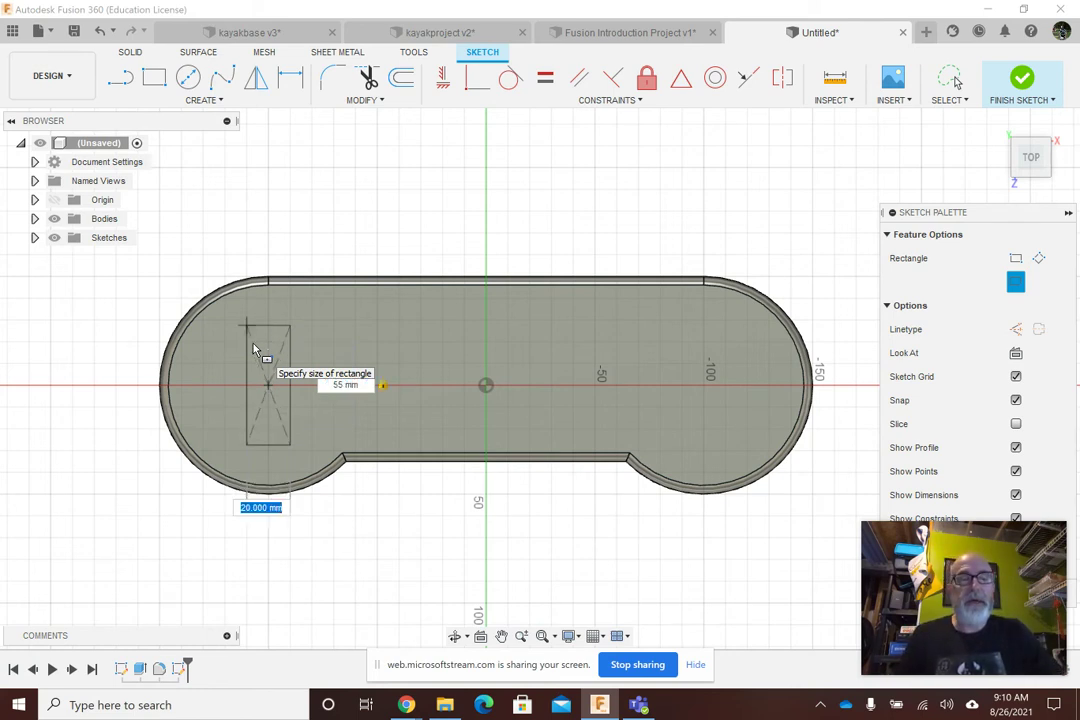
{"action": "type", "text": "25"}
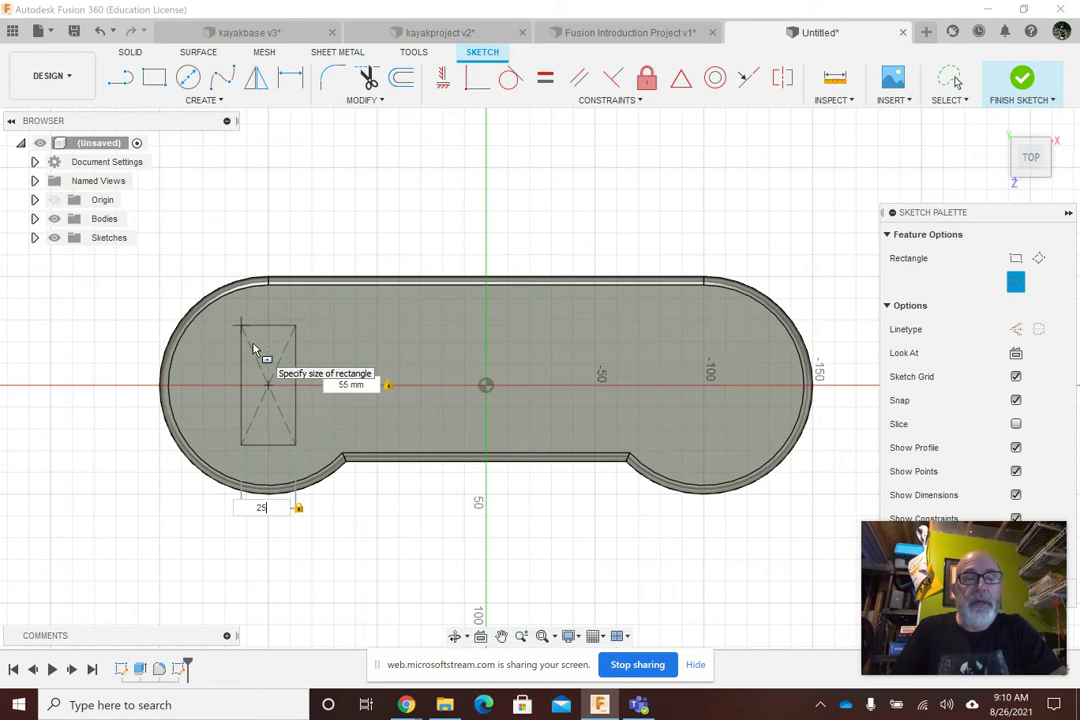
{"action": "key", "text": "Return"}
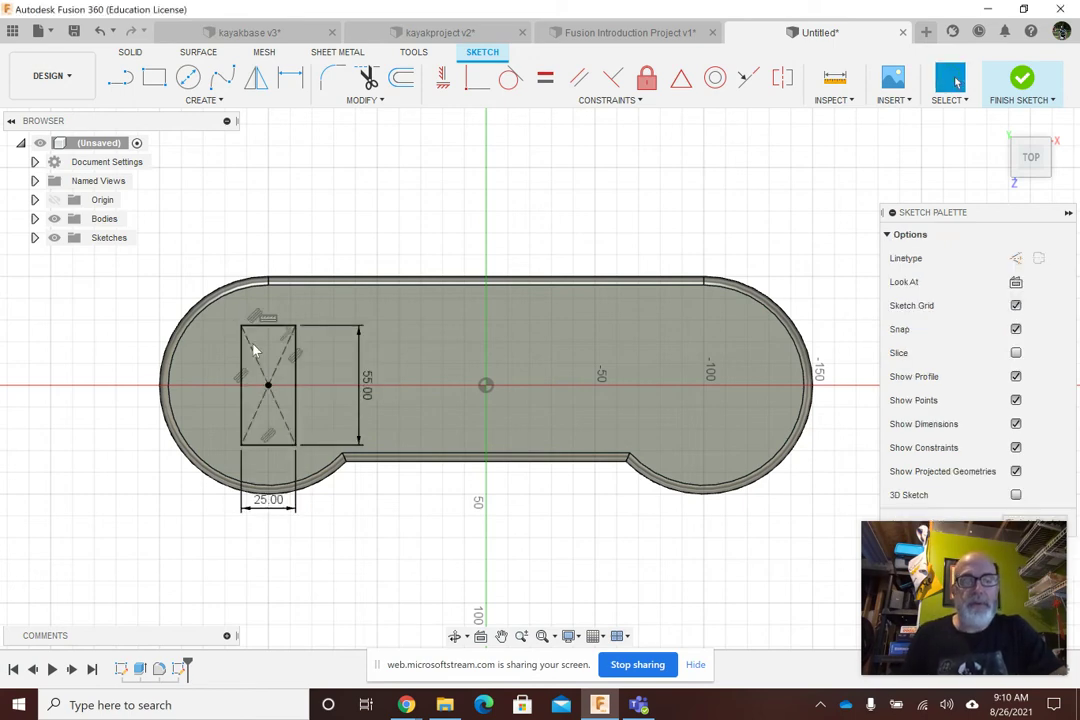
Draw a second center rectangle 55 mm wide and 25 mm high, centred on the left grip arc's centre point.
{"action": "double_click", "coordinate": [249, 385]}
{"action": "left_click", "coordinate": [268, 388]}
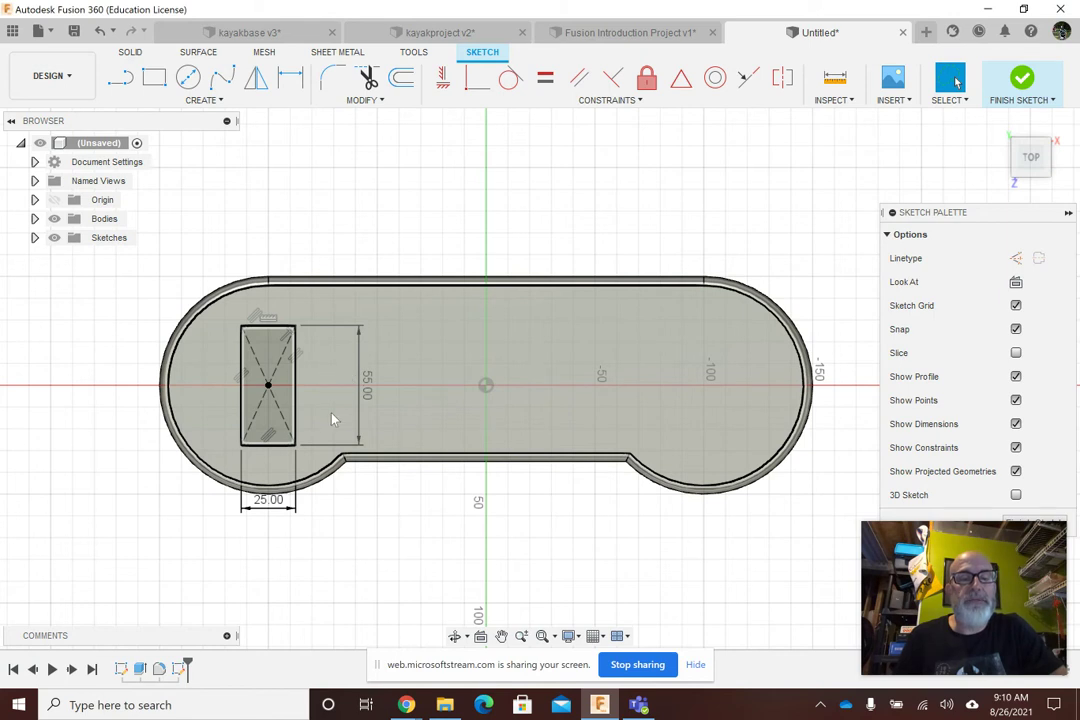
{"action": "left_click", "coordinate": [152, 80]}
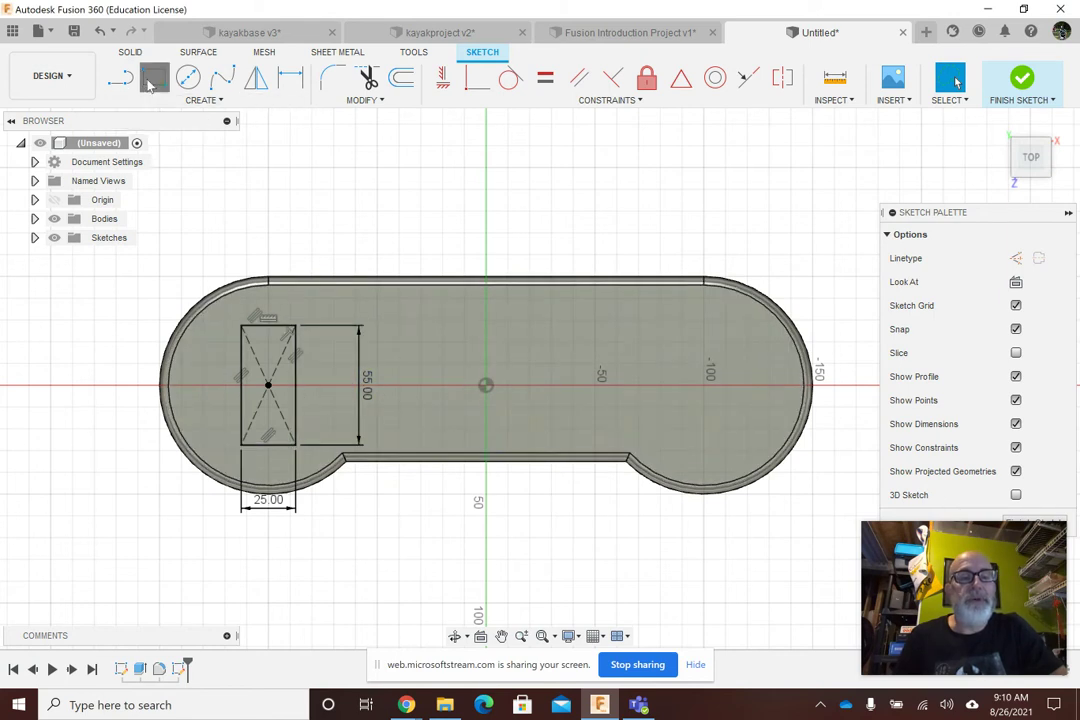
{"action": "left_click", "coordinate": [172, 100]}
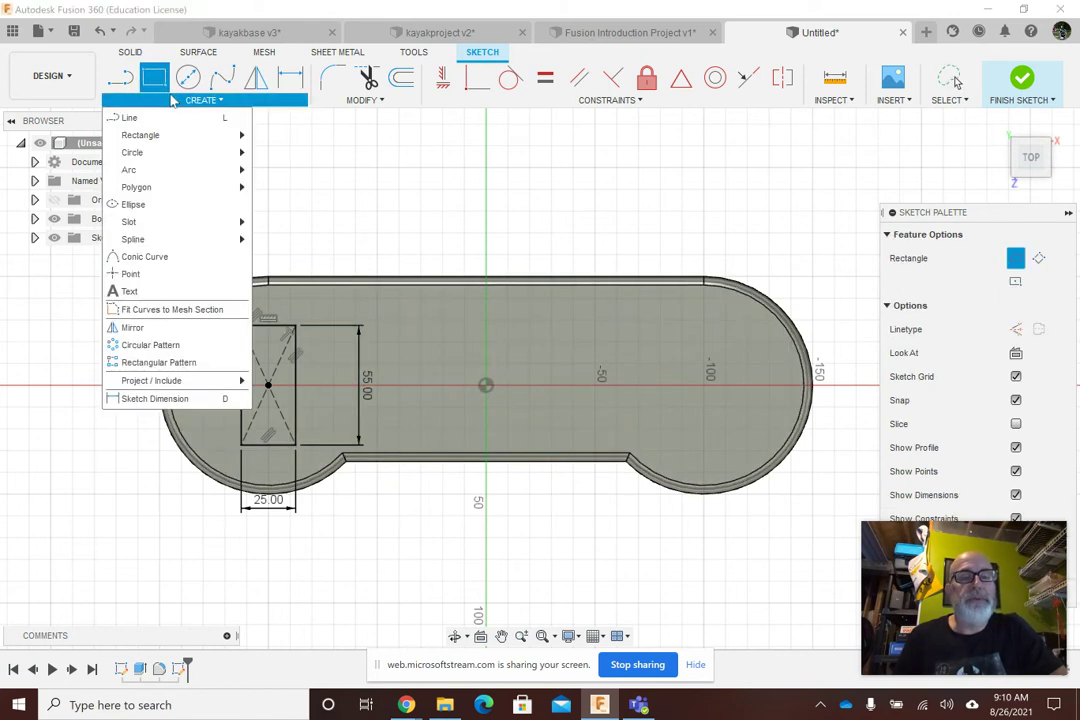
{"action": "mouse_move", "coordinate": [174, 140]}
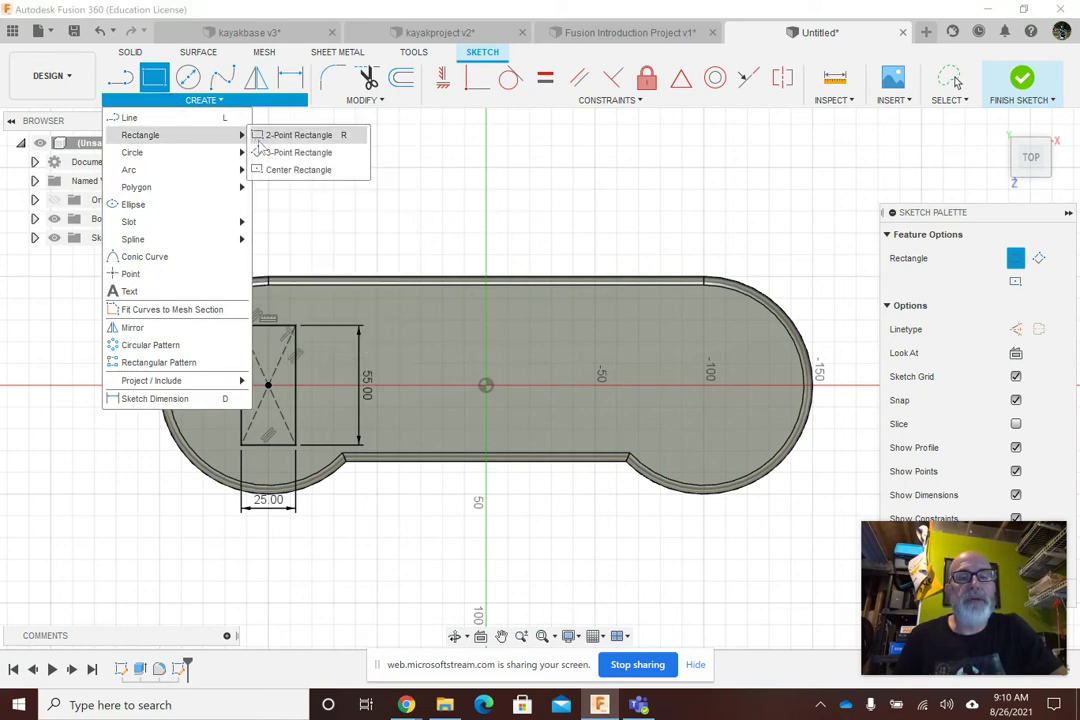
{"action": "left_click", "coordinate": [262, 172]}
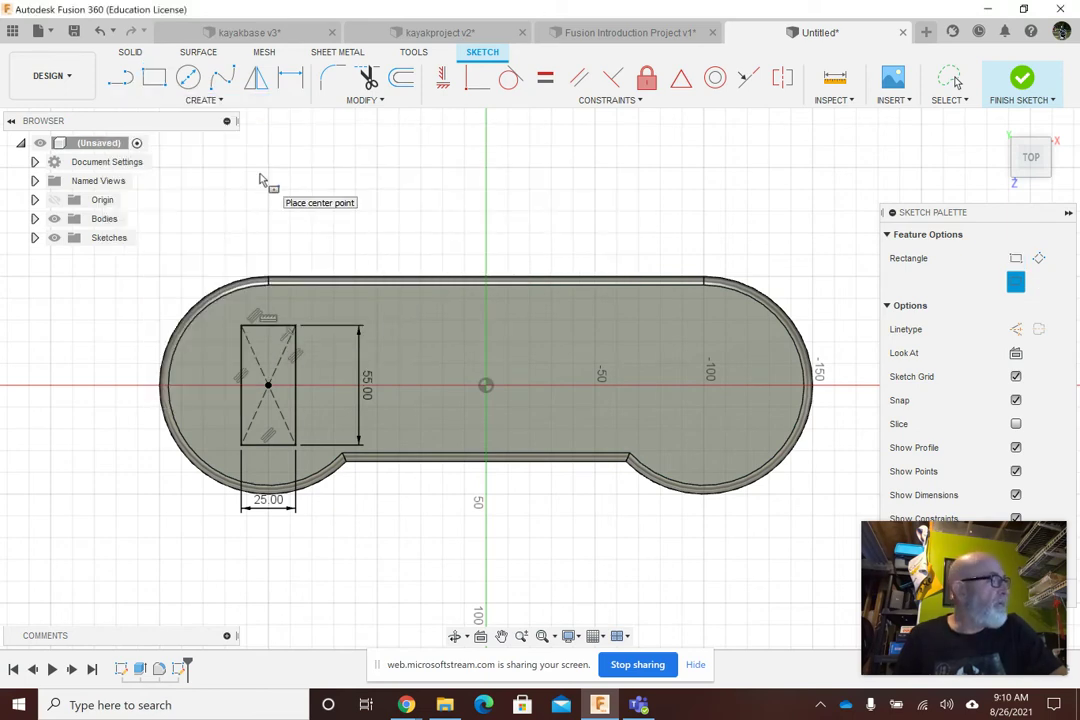
{"action": "left_click", "coordinate": [268, 386]}
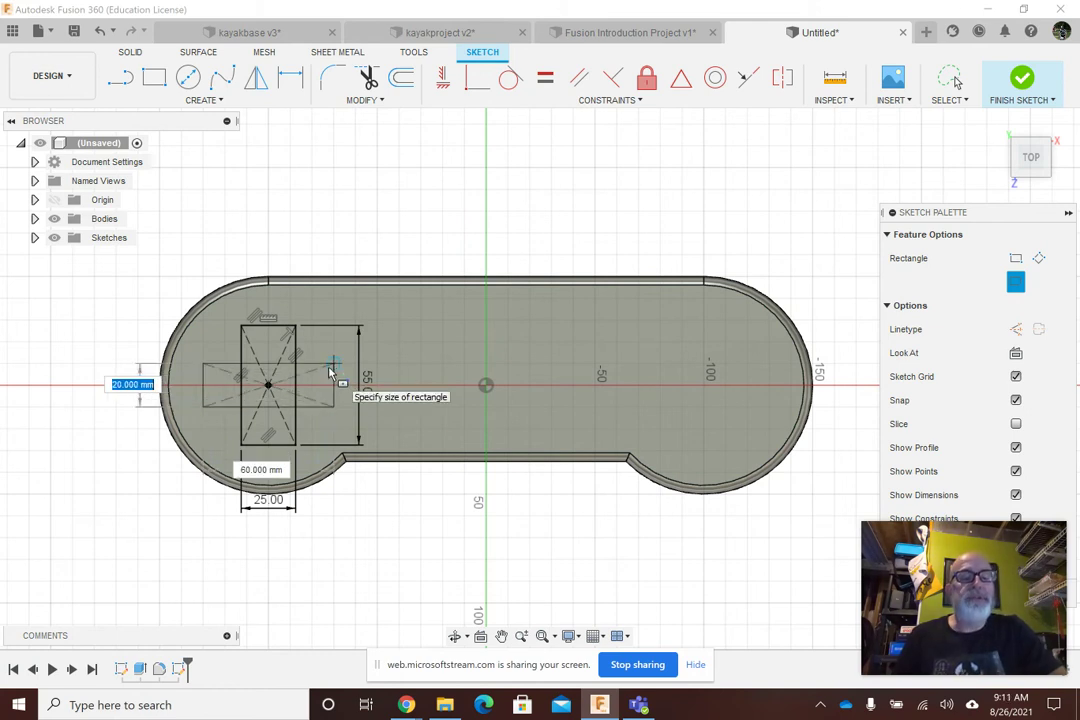
{"action": "type", "text": "2"}
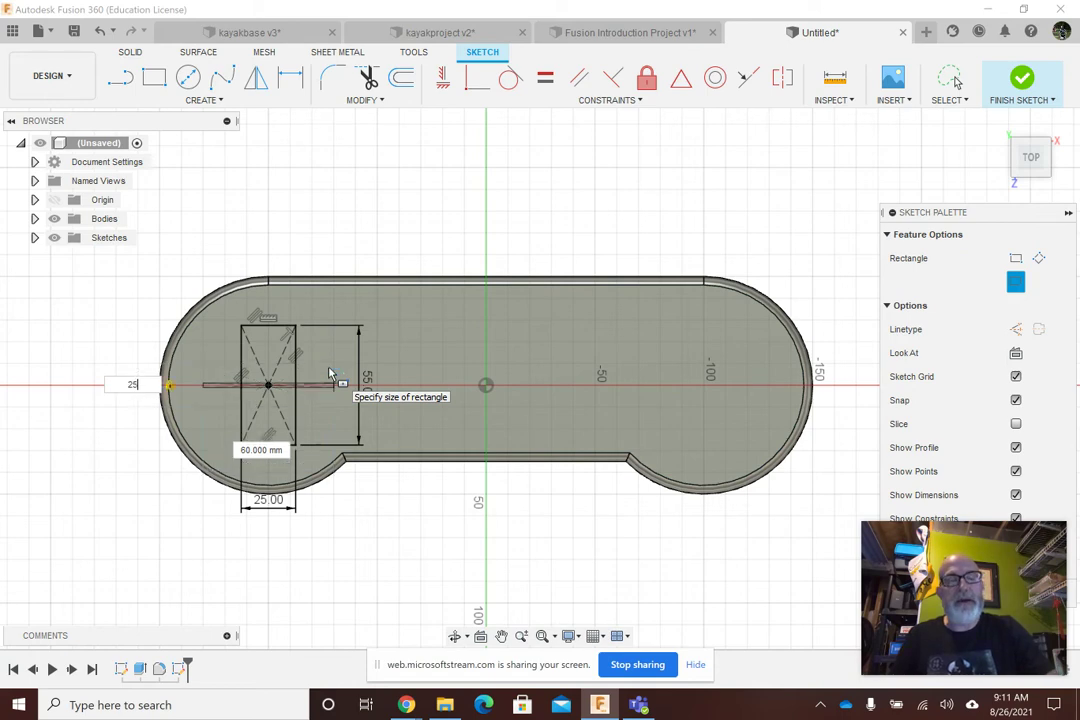
{"action": "type", "text": "5"}
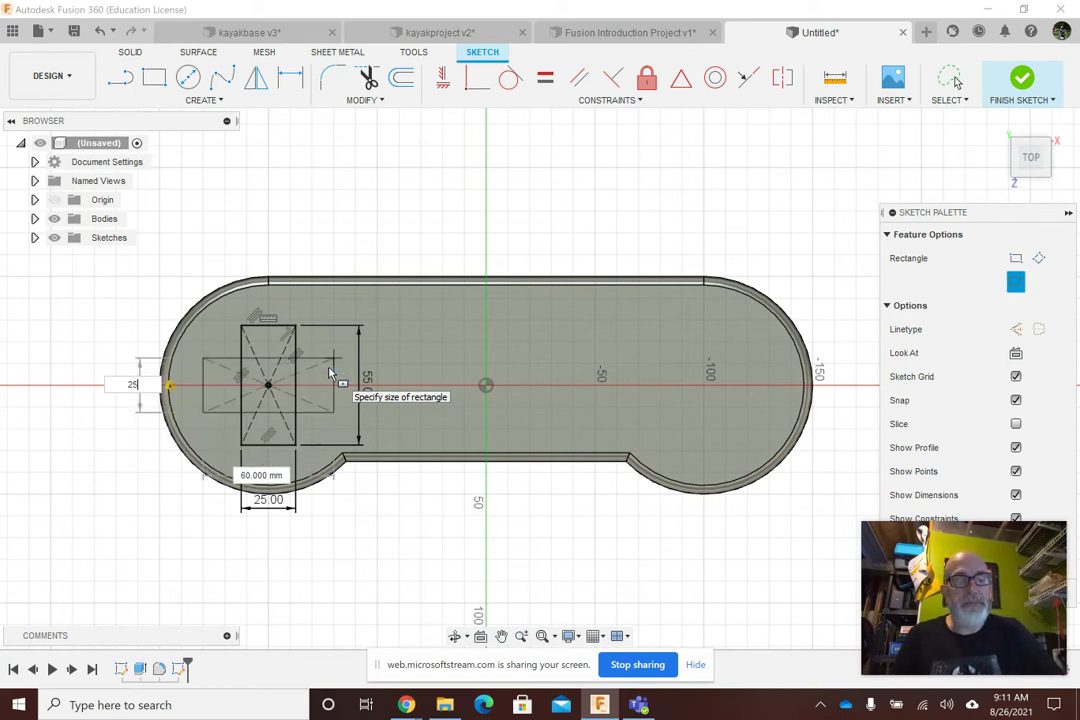
{"action": "key", "text": "Tab"}
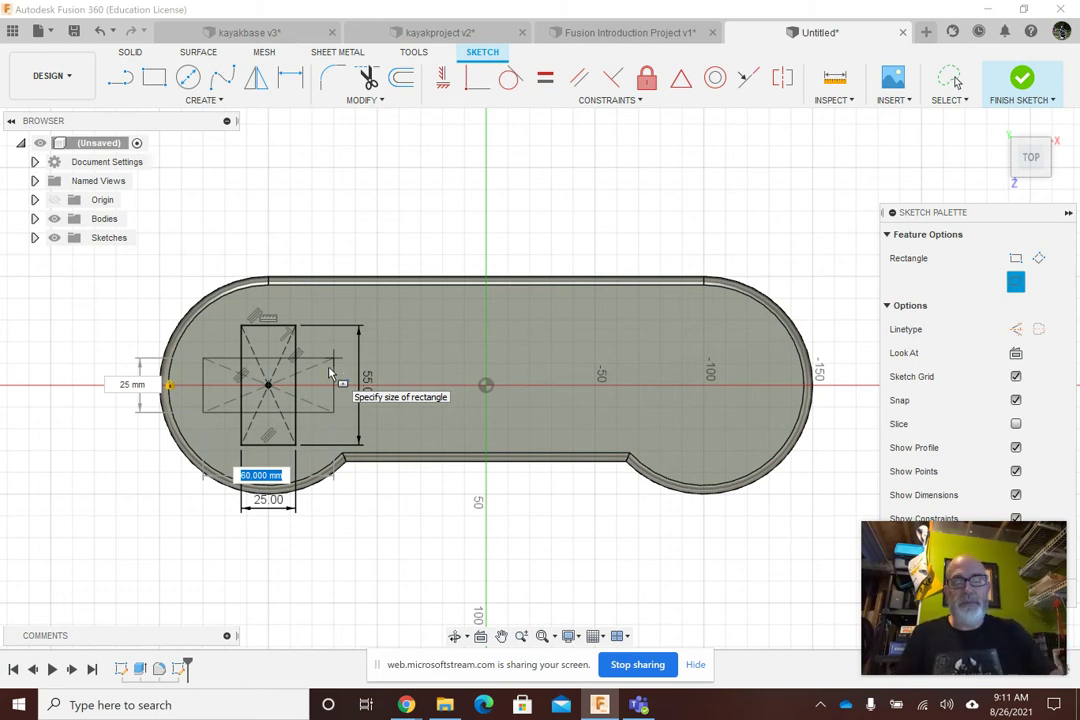
{"action": "type", "text": "55"}
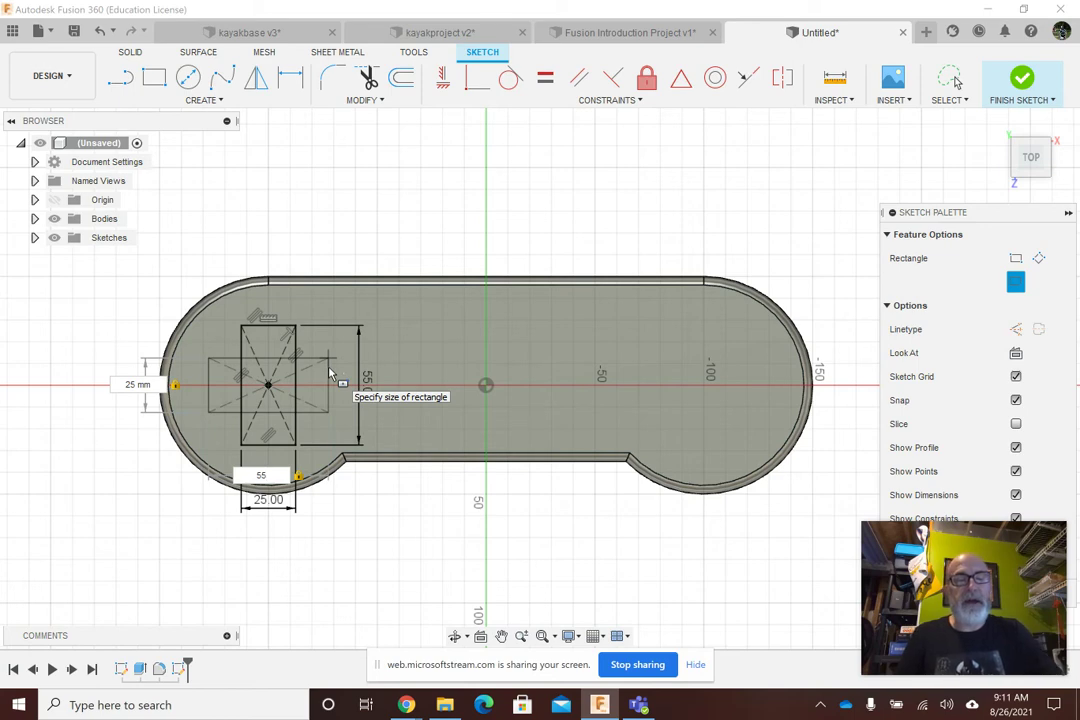
{"action": "key", "text": "Return"}
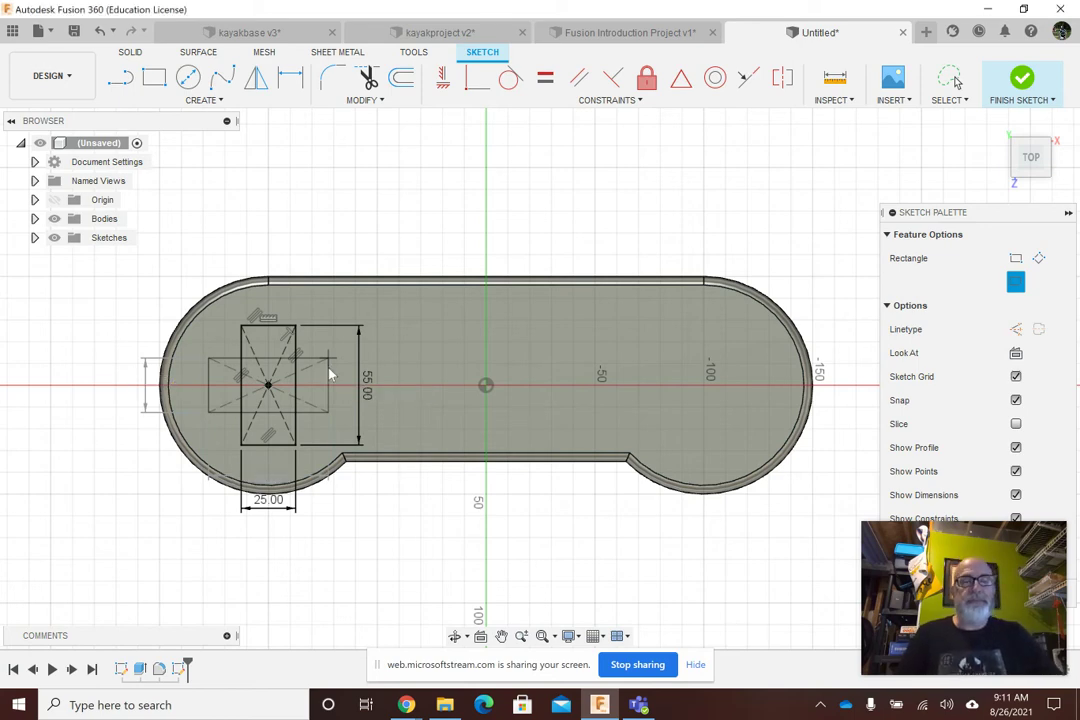
{"action": "left_click", "coordinate": [330, 374]}
{"action": "key", "text": "Escape"}
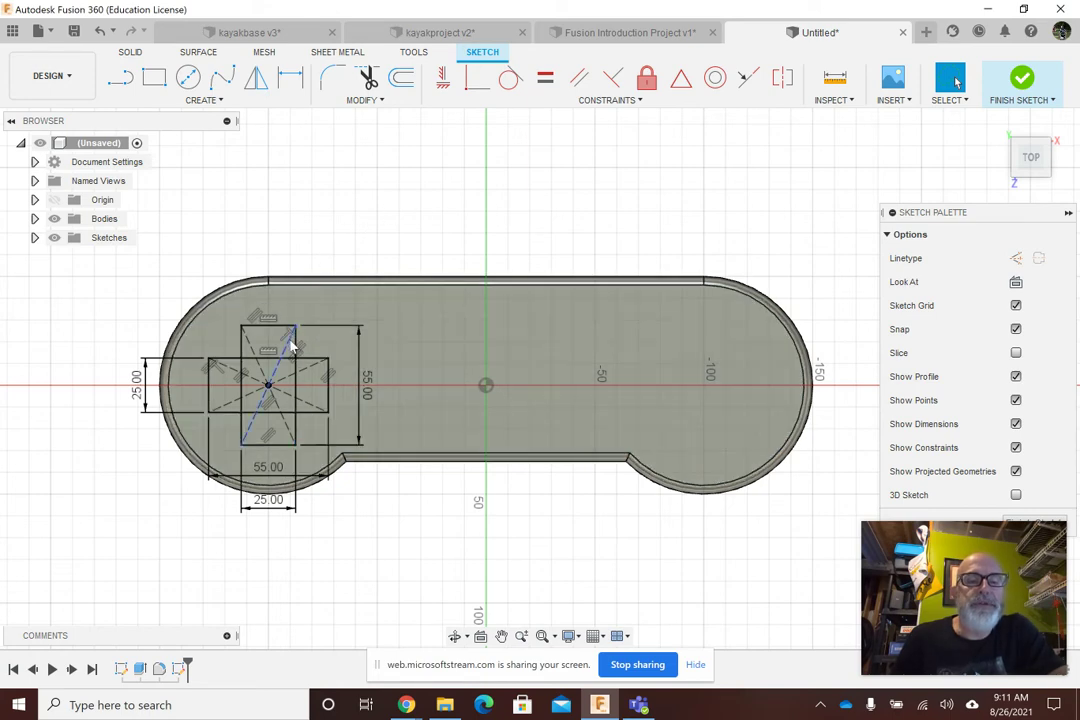
{"action": "left_click", "coordinate": [251, 411]}
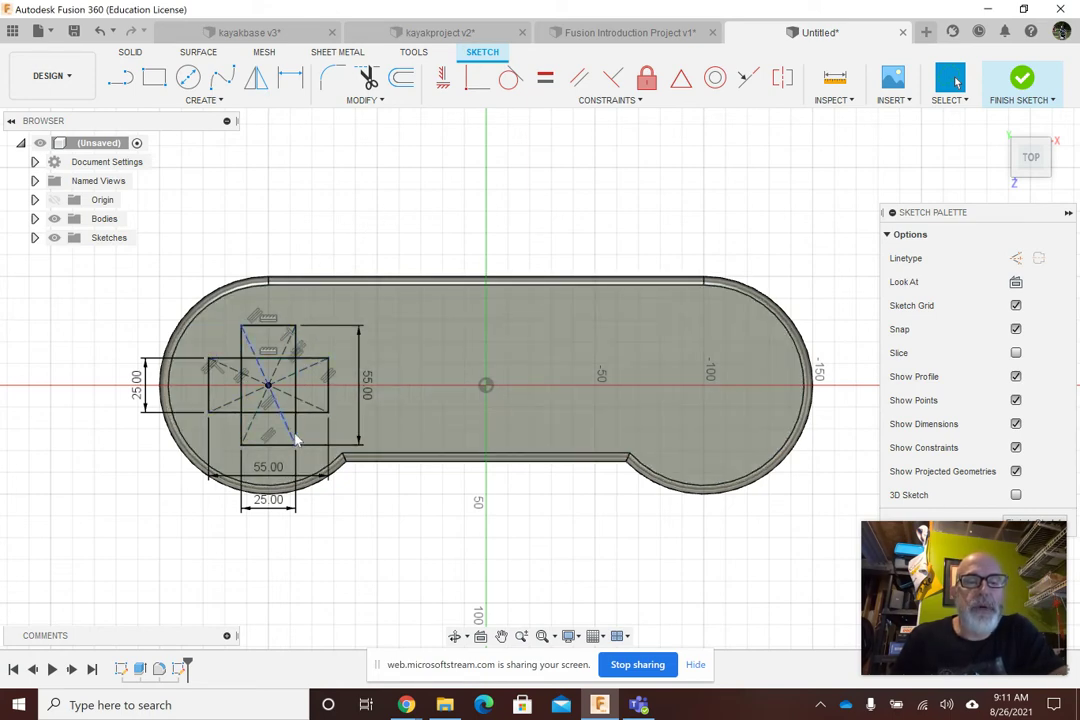
{"action": "key", "text": "Escape"}
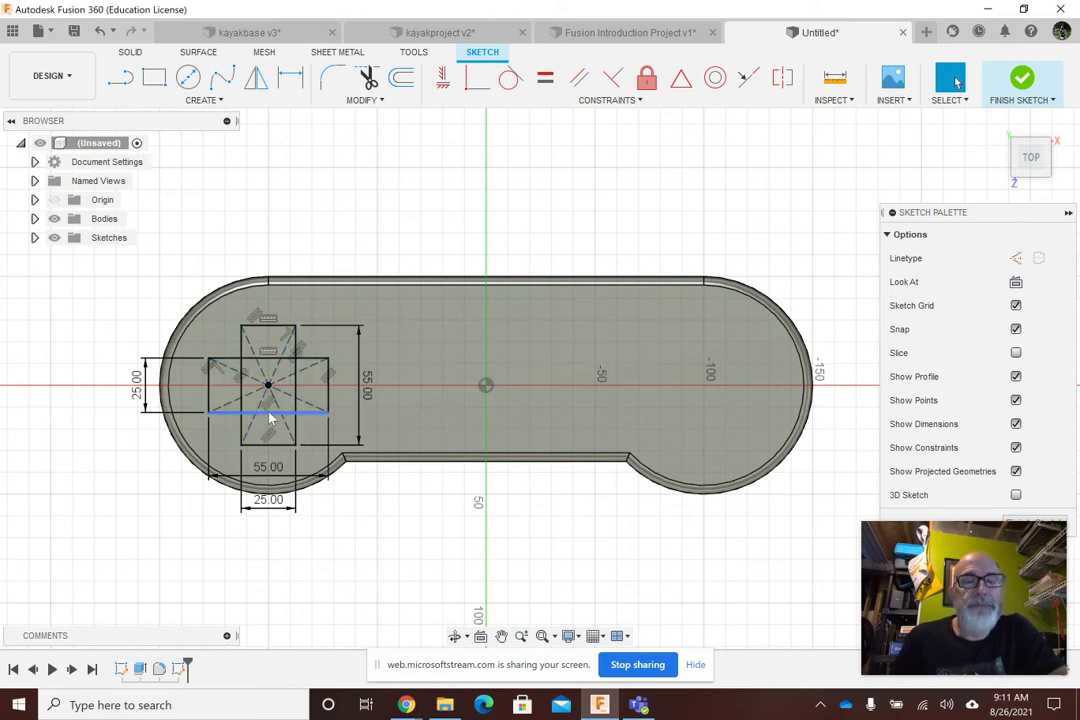
Trim the overlapping inner segments of the two rectangles to leave a single plus-shaped outline, and select its profile as a check.
{"action": "left_click", "coordinate": [364, 101]}
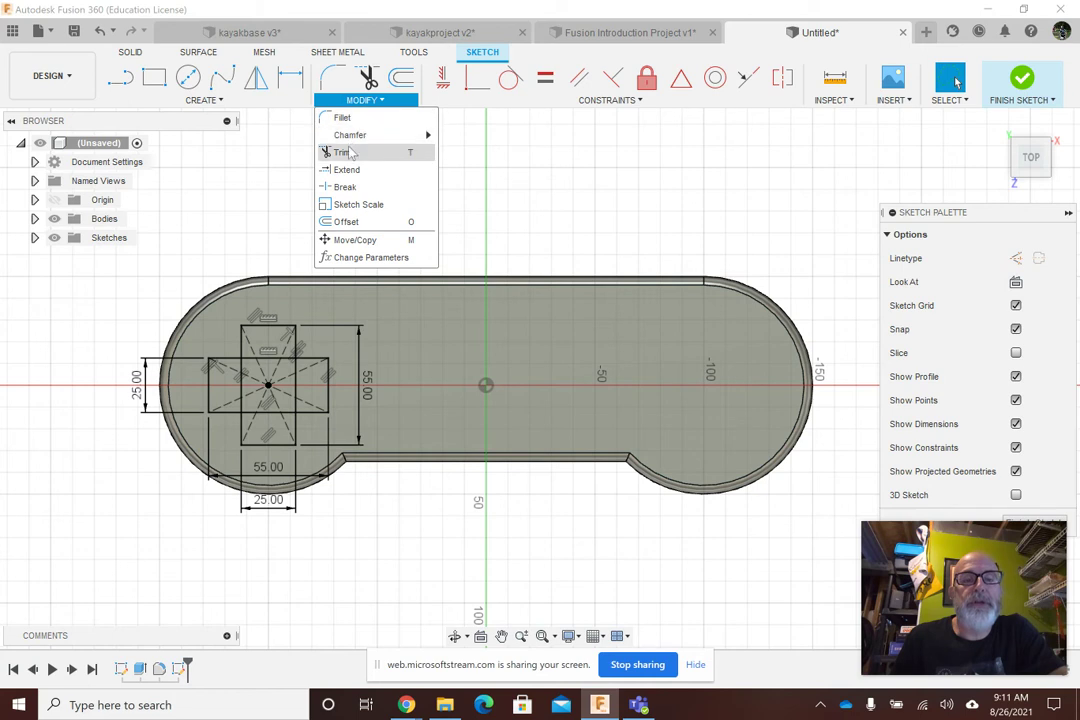
{"action": "left_click", "coordinate": [343, 153]}
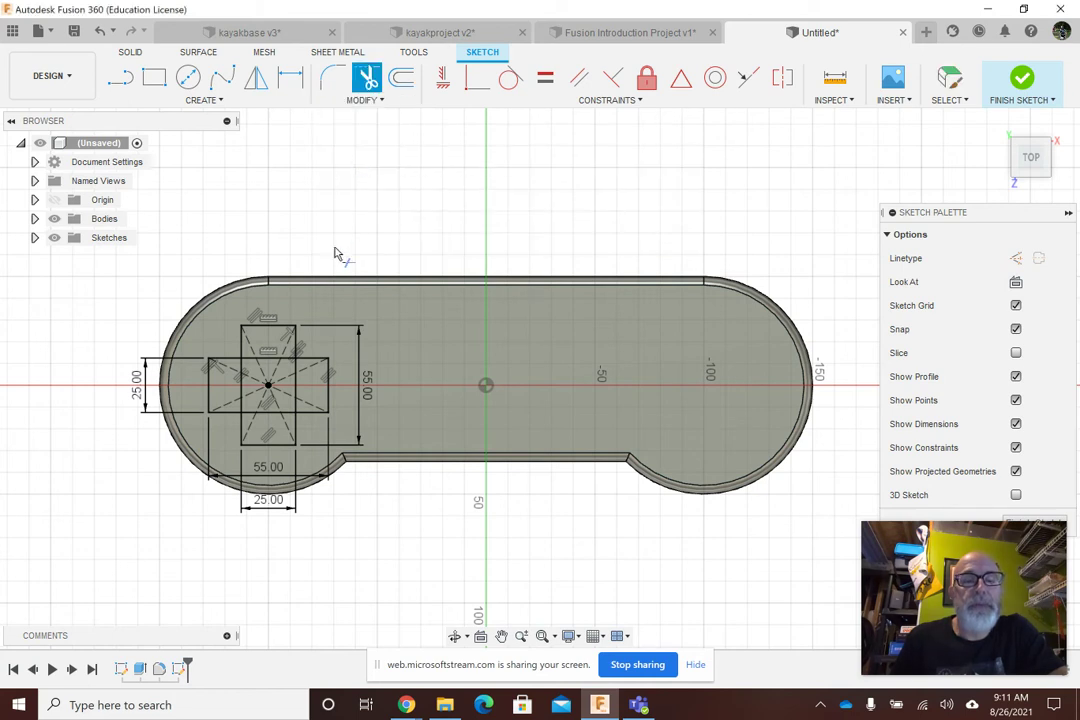
{"action": "left_click", "coordinate": [297, 393]}
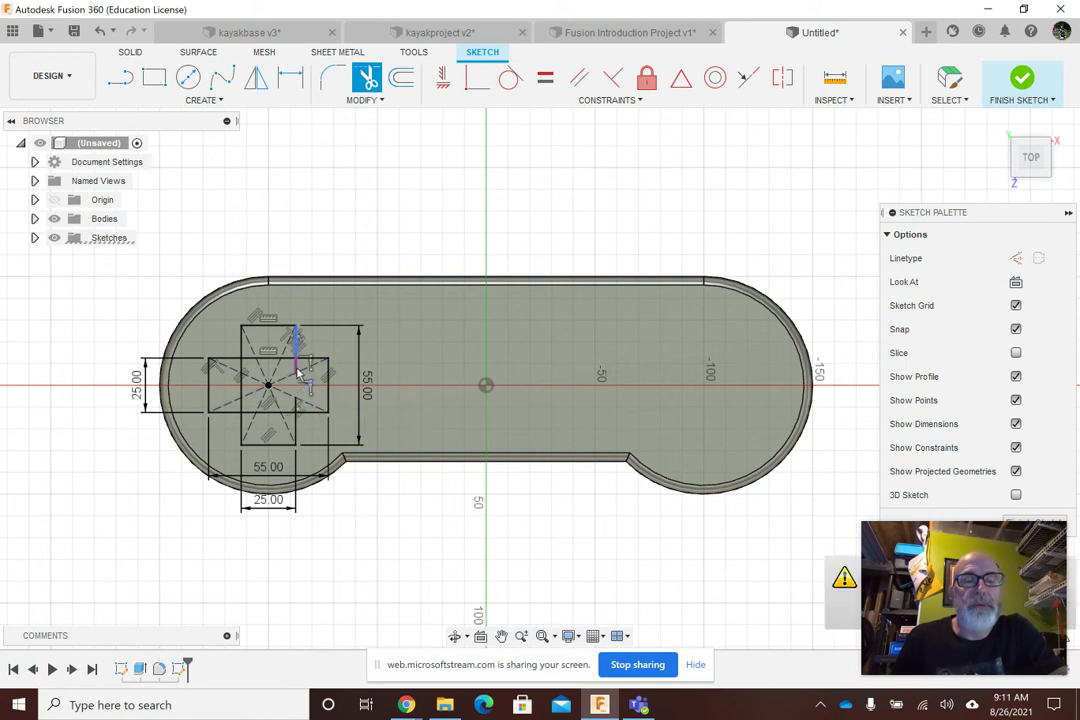
{"action": "left_click", "coordinate": [272, 413]}
{"action": "left_click", "coordinate": [269, 419]}
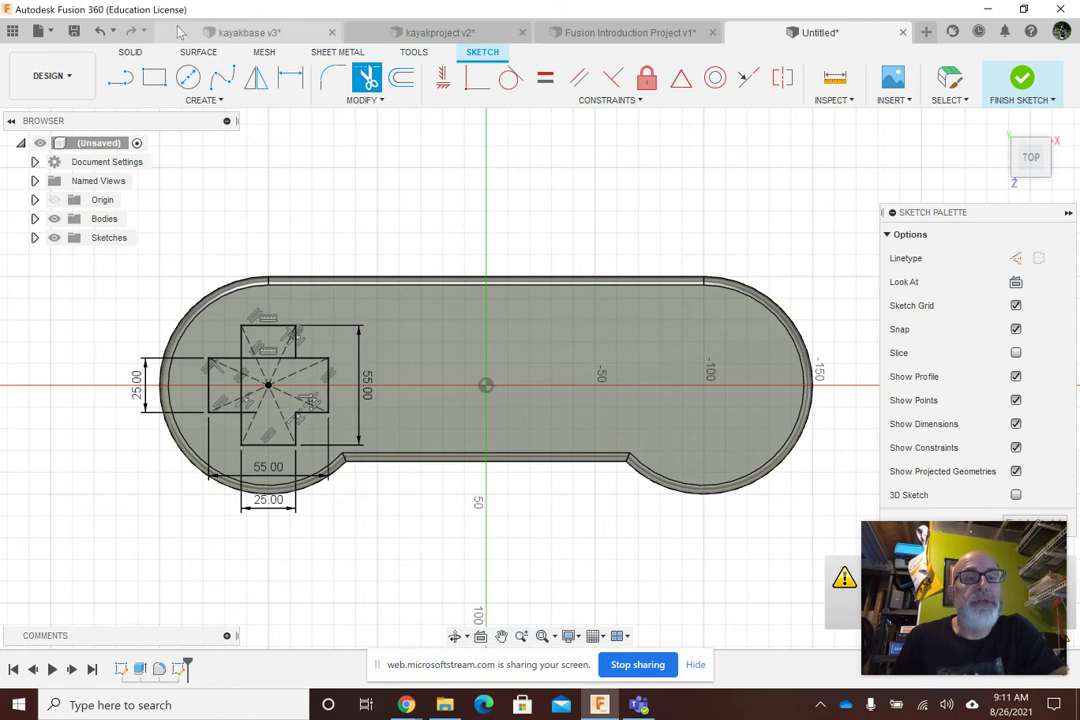
{"action": "left_click", "coordinate": [100, 31]}
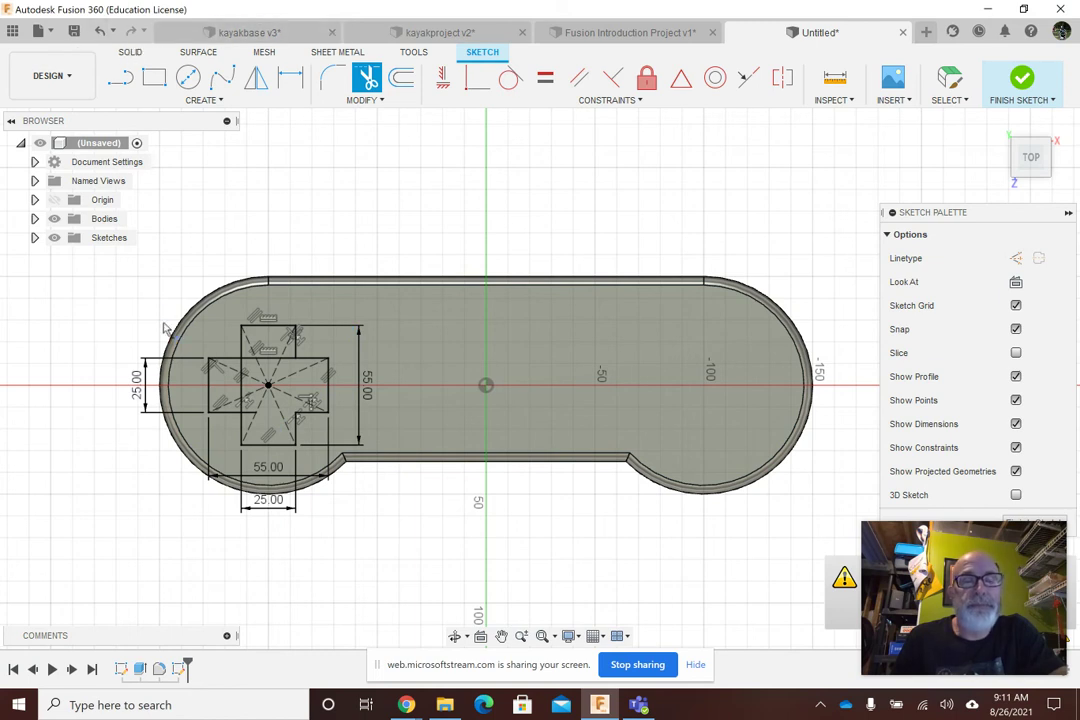
{"action": "left_click", "coordinate": [245, 405]}
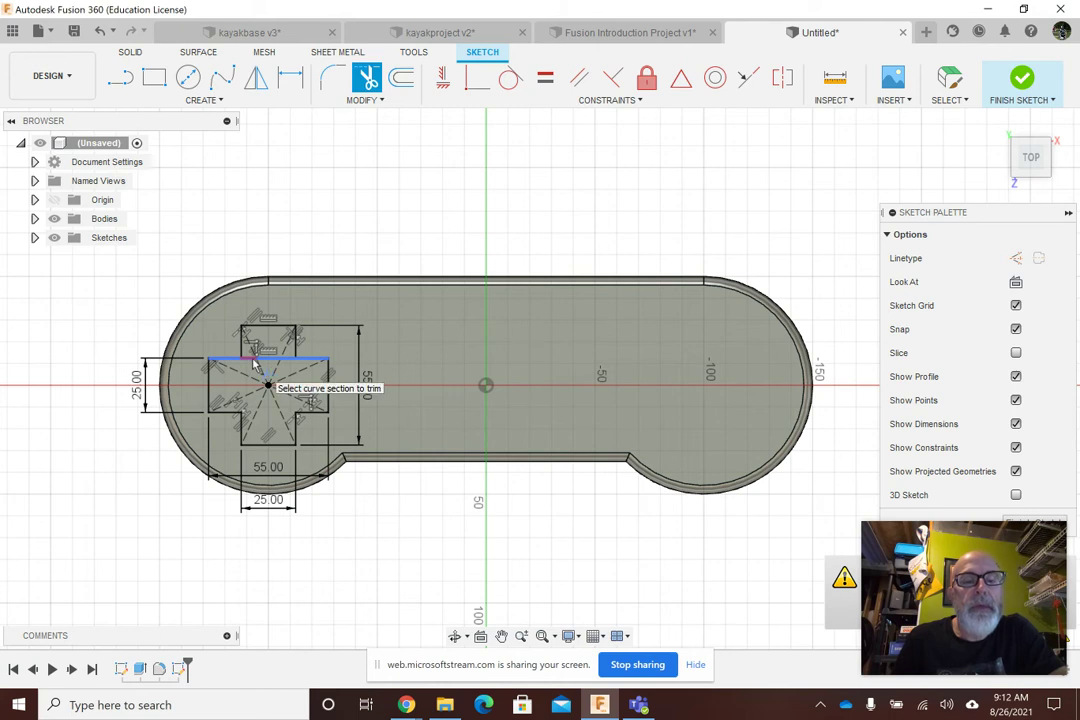
{"action": "left_click", "coordinate": [258, 358]}
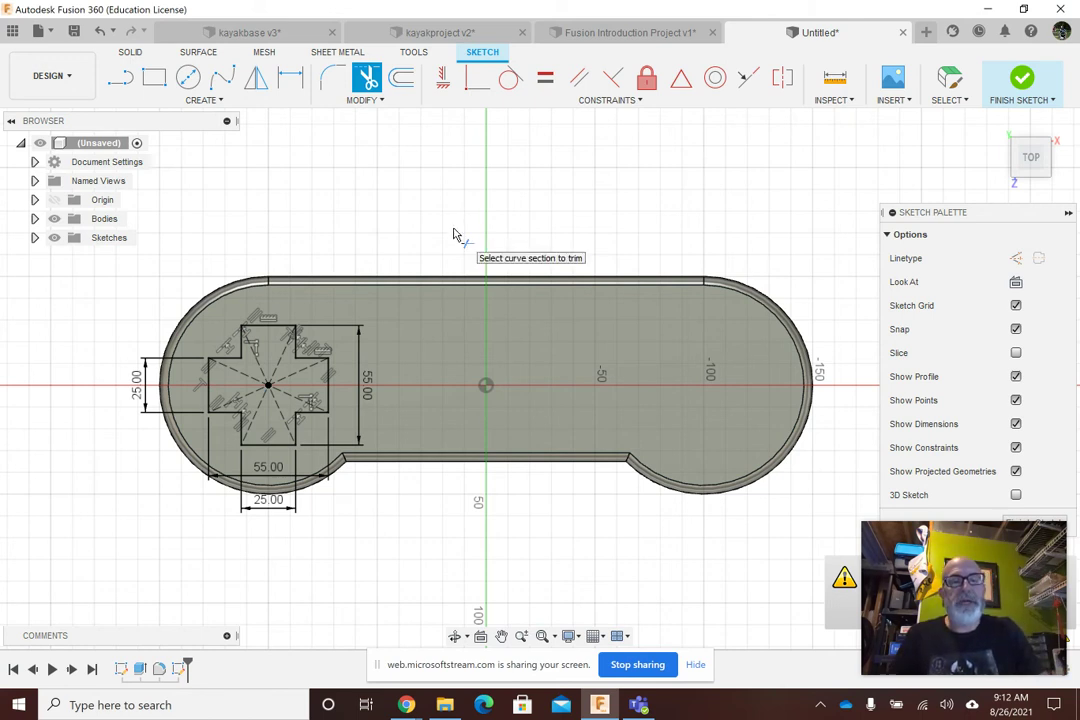
{"action": "key", "text": "Escape"}
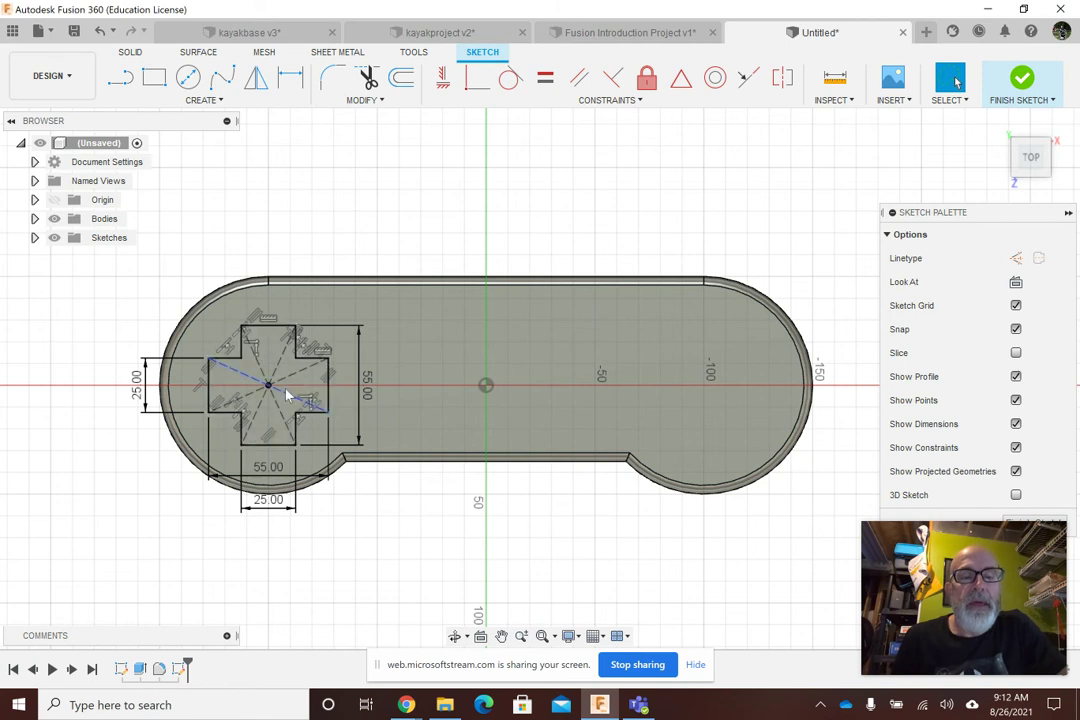
{"action": "left_click", "coordinate": [289, 390]}
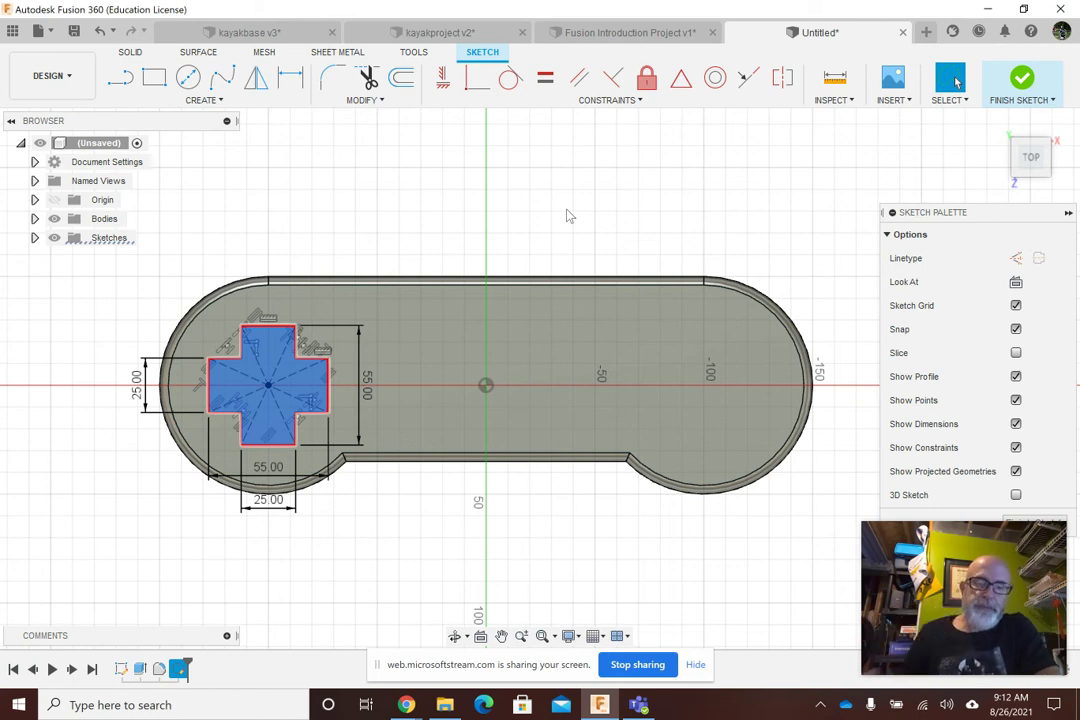
{"action": "left_click", "coordinate": [709, 250]}
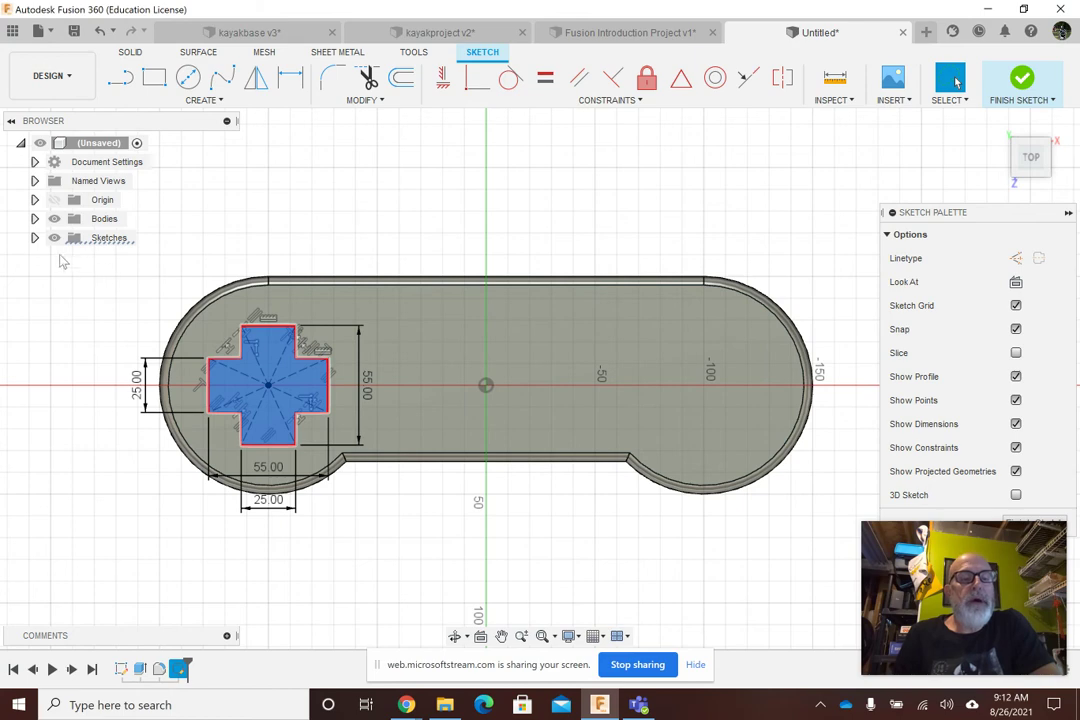
Draw a horizontal construction line 27.5 mm long from the right grip arc's centre point toward the middle of the controller.
{"action": "left_click", "coordinate": [34, 238]}
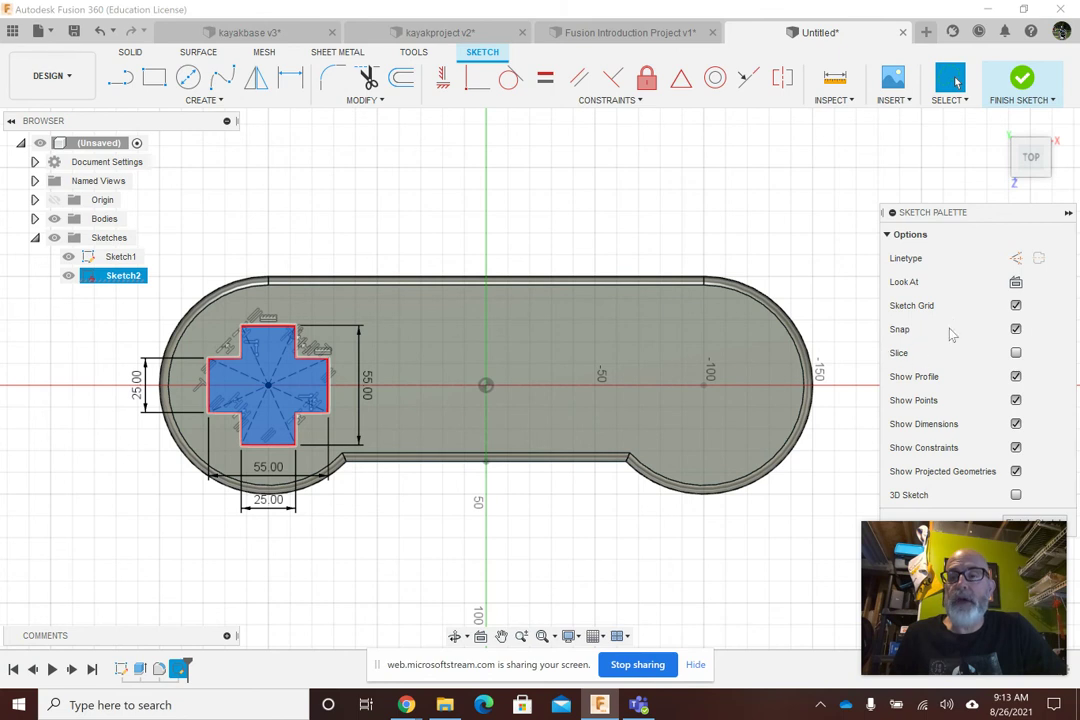
{"action": "left_click", "coordinate": [1016, 258]}
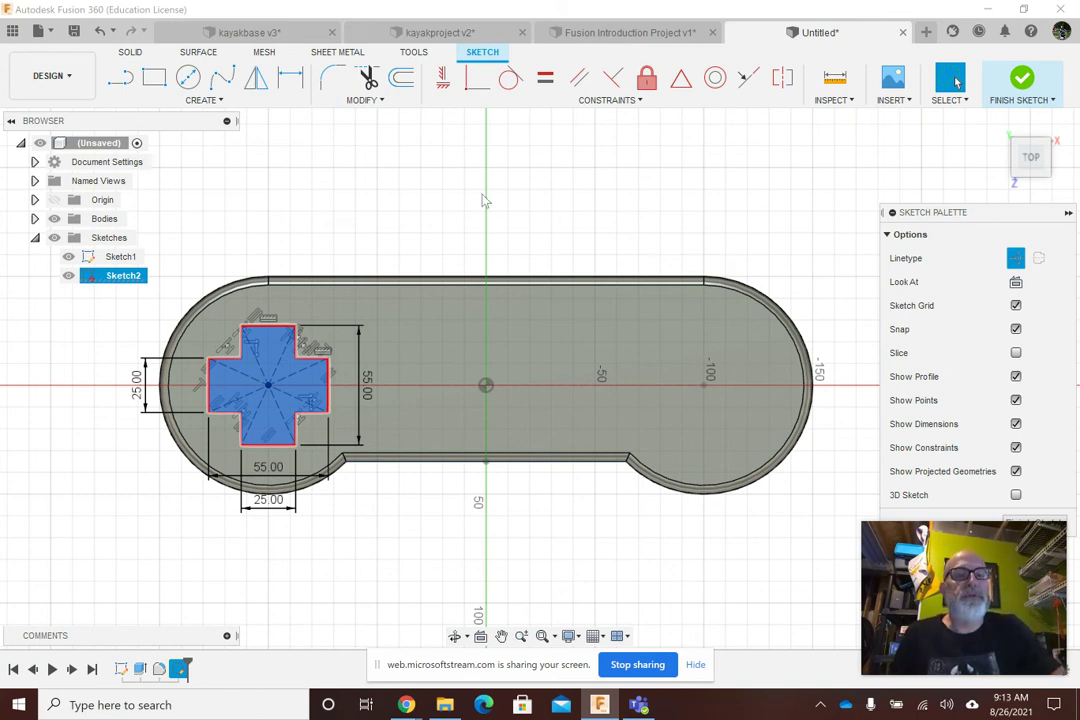
{"action": "left_click", "coordinate": [119, 78]}
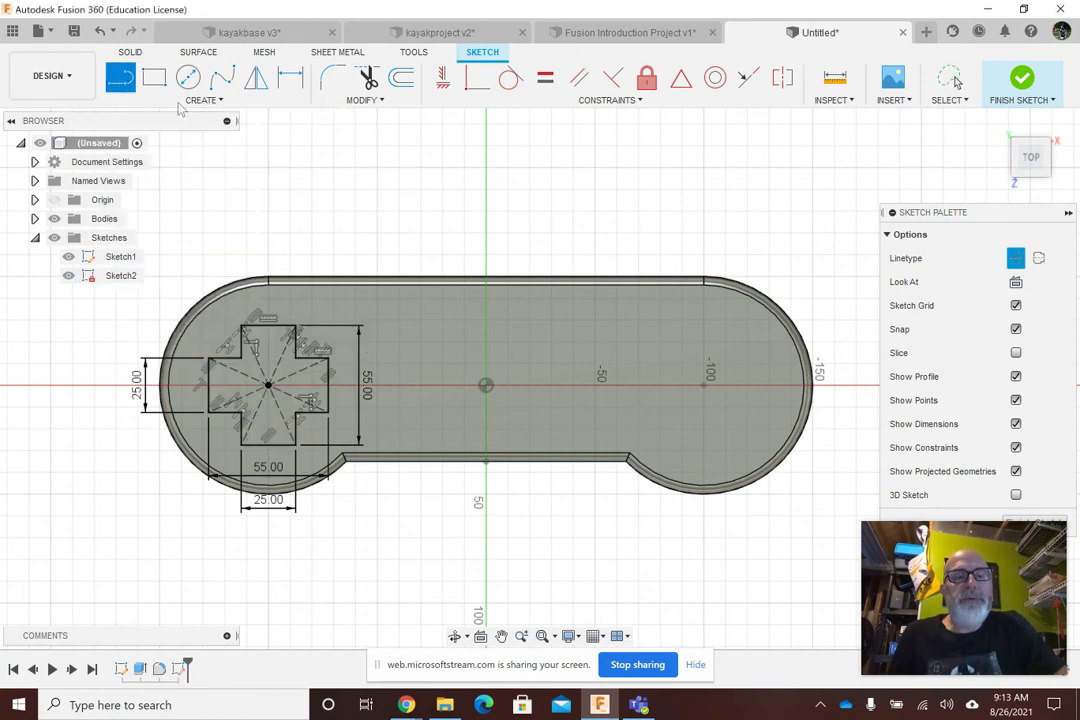
{"action": "left_click", "coordinate": [705, 389]}
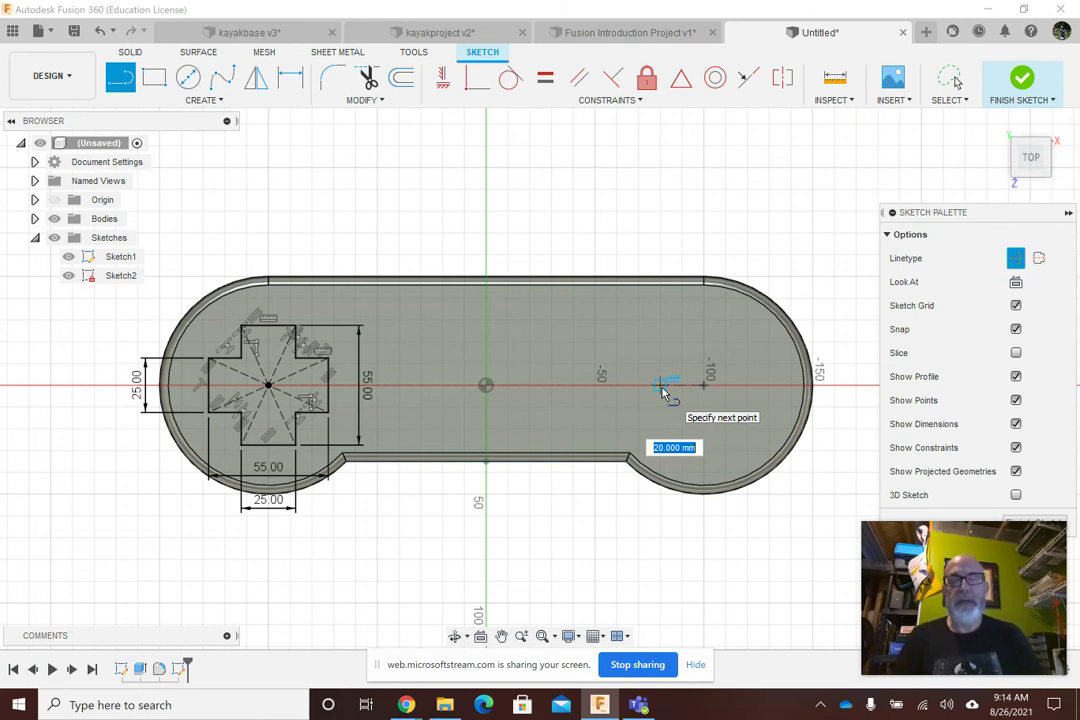
{"action": "type", "text": "27"}
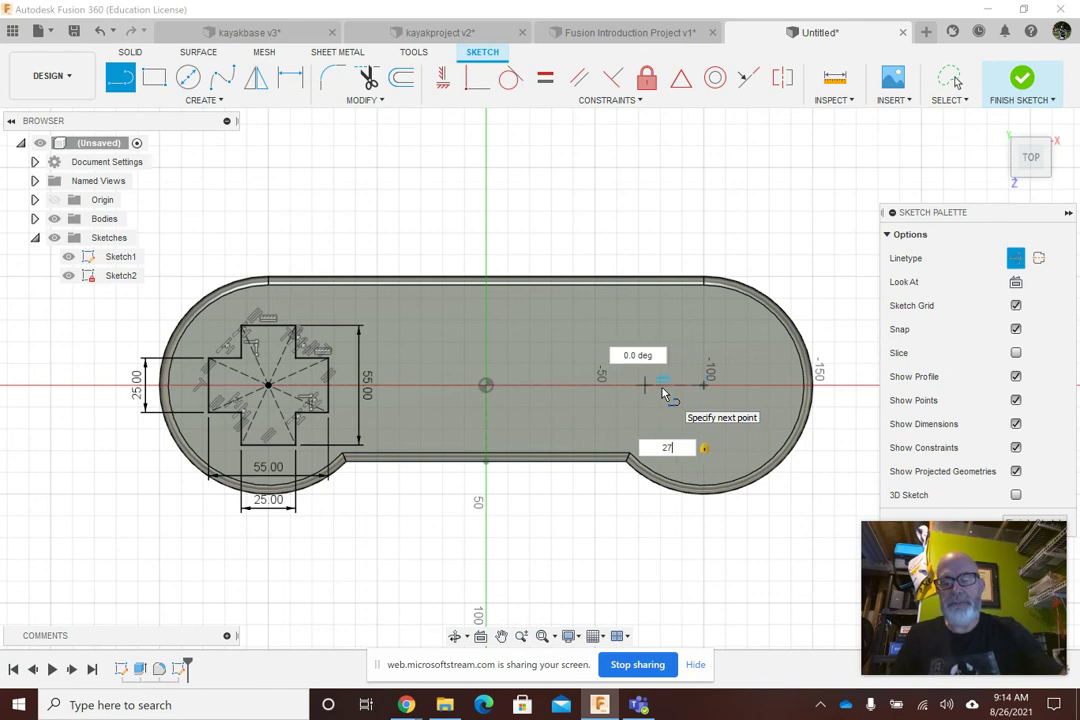
{"action": "type", "text": ".5"}
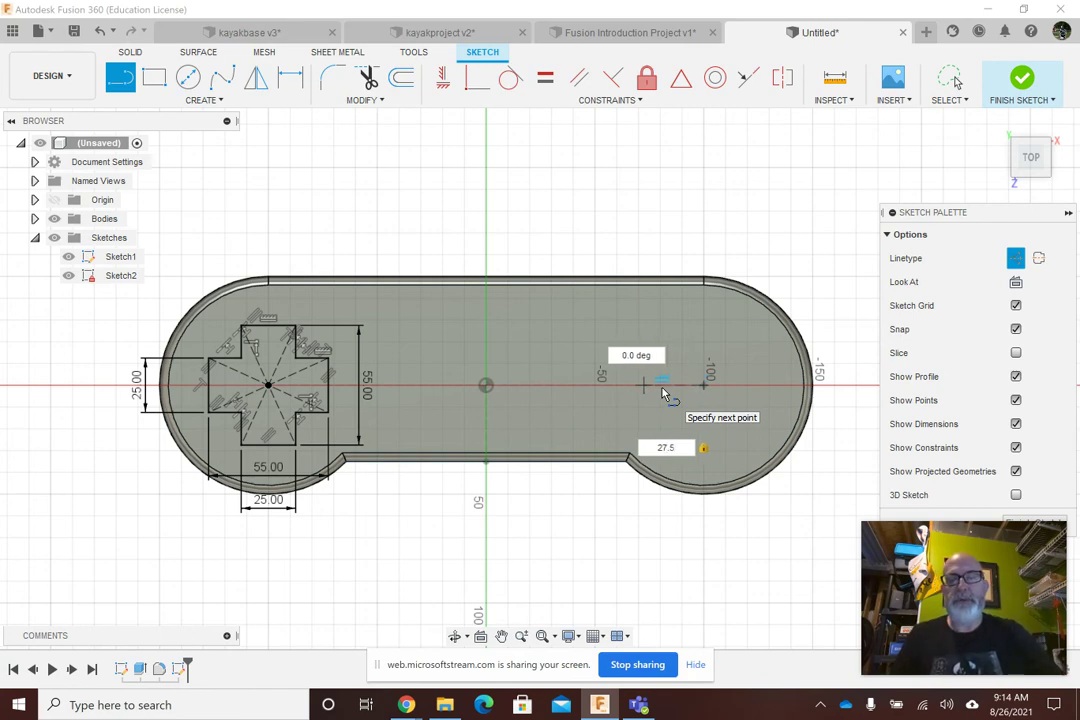
{"action": "key", "text": "Return"}
{"action": "key", "text": "Escape"}
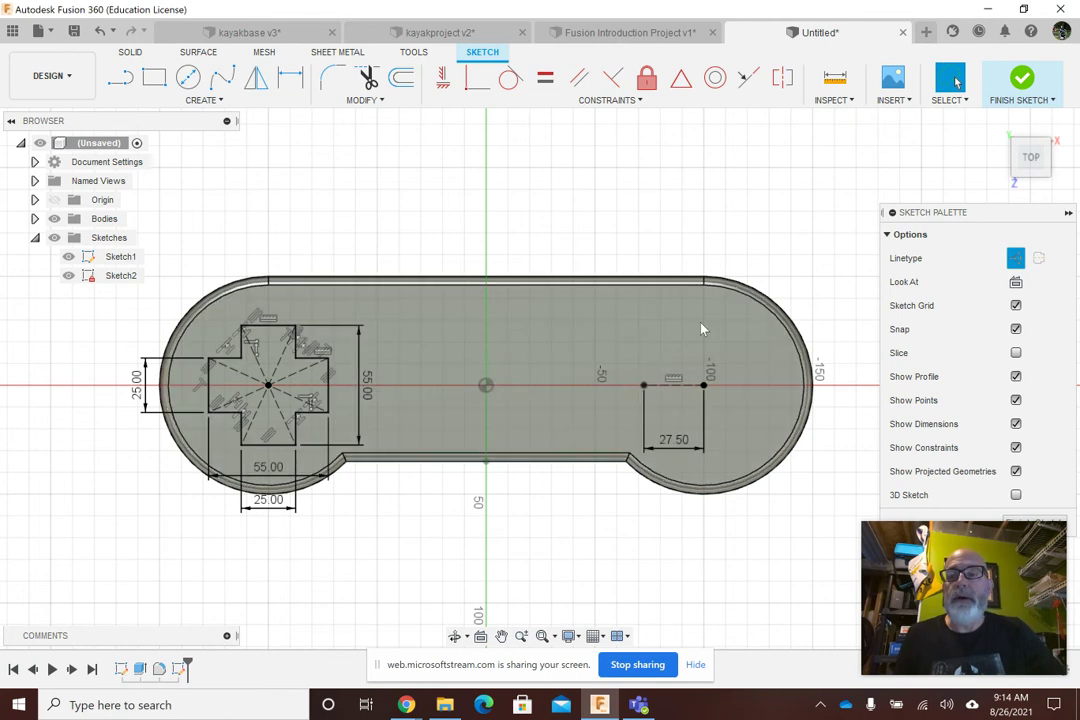
Draw a vertical construction line 27 mm long upward from the right grip arc's centre point.
{"action": "left_click", "coordinate": [121, 82]}
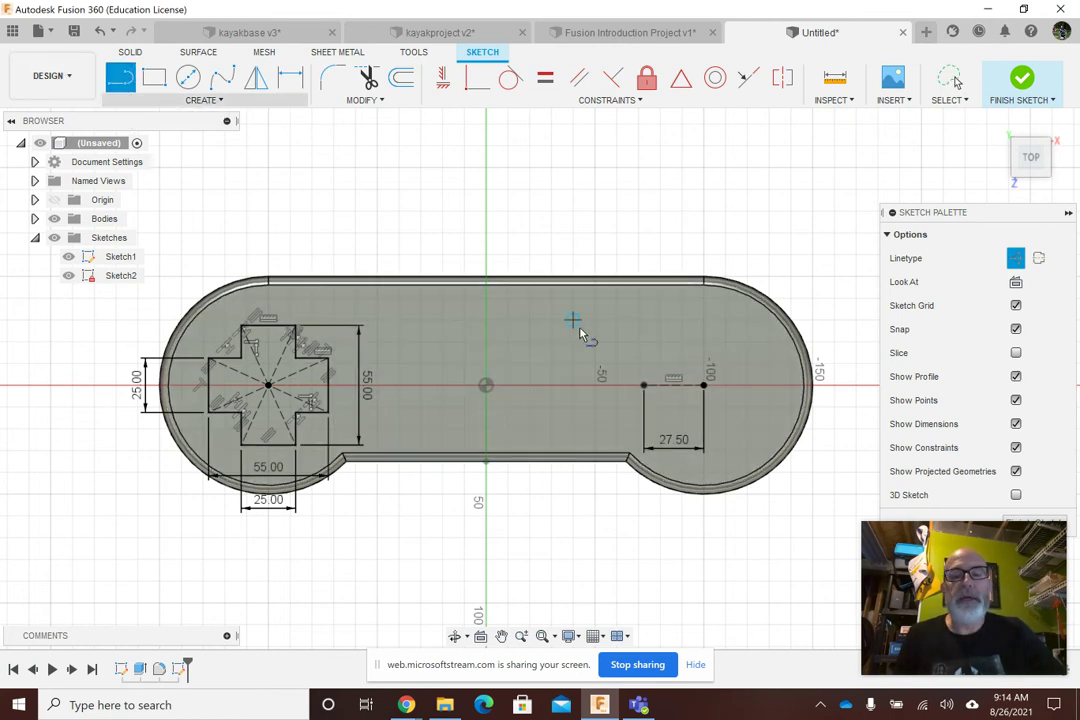
{"action": "left_click", "coordinate": [704, 386]}
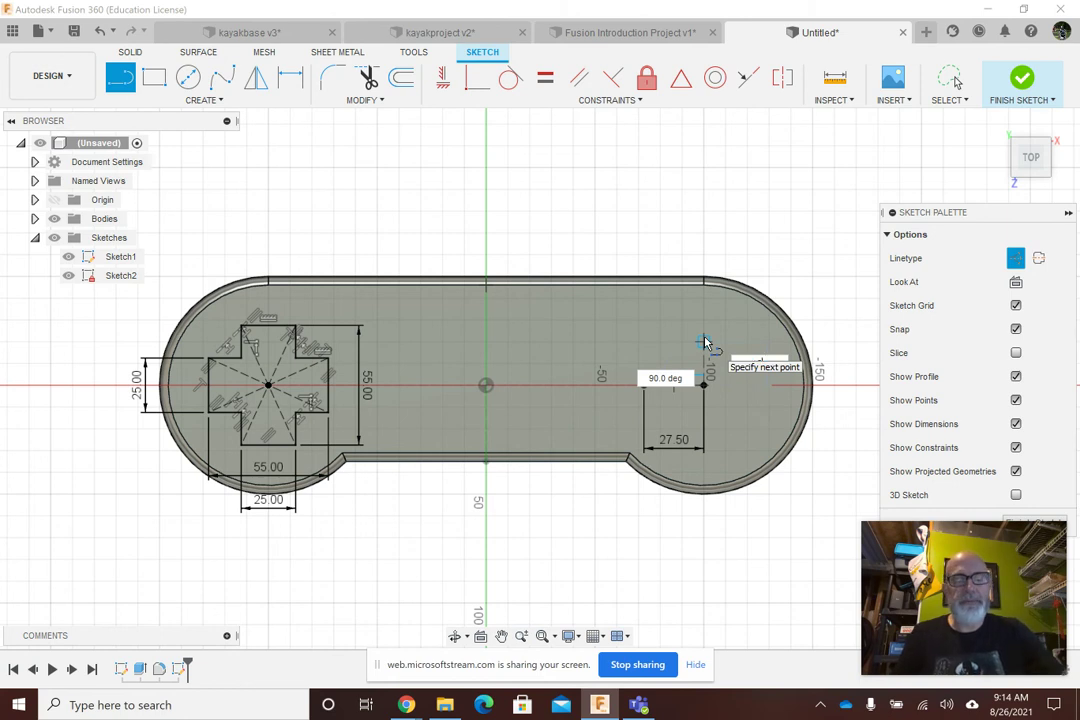
{"action": "type", "text": "27"}
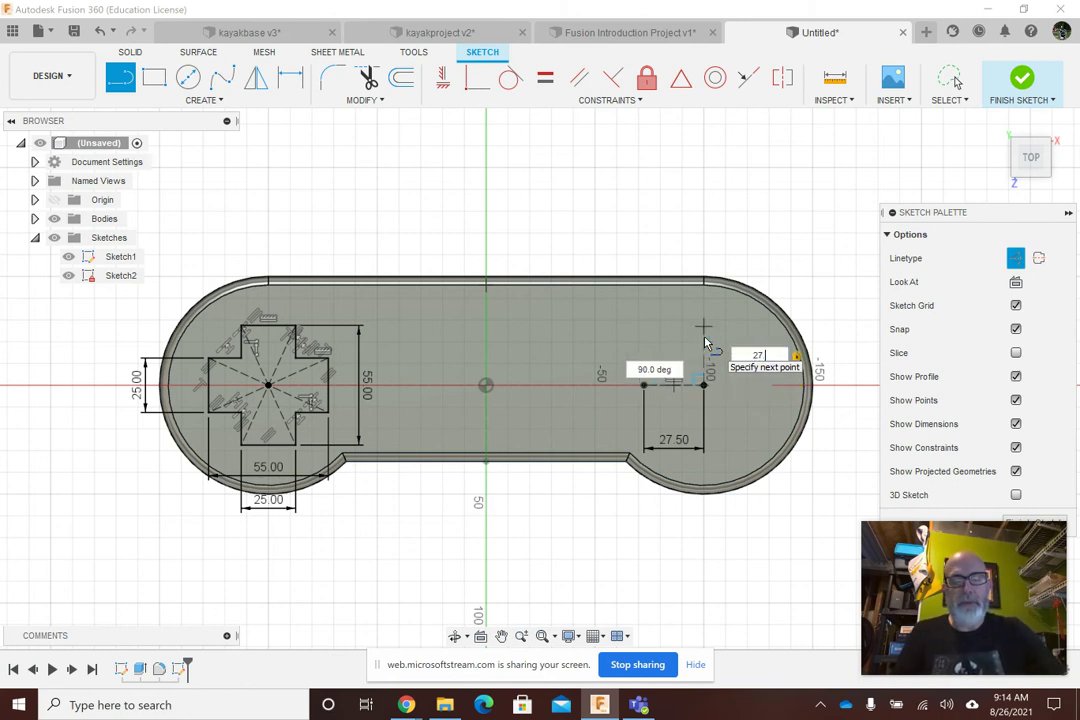